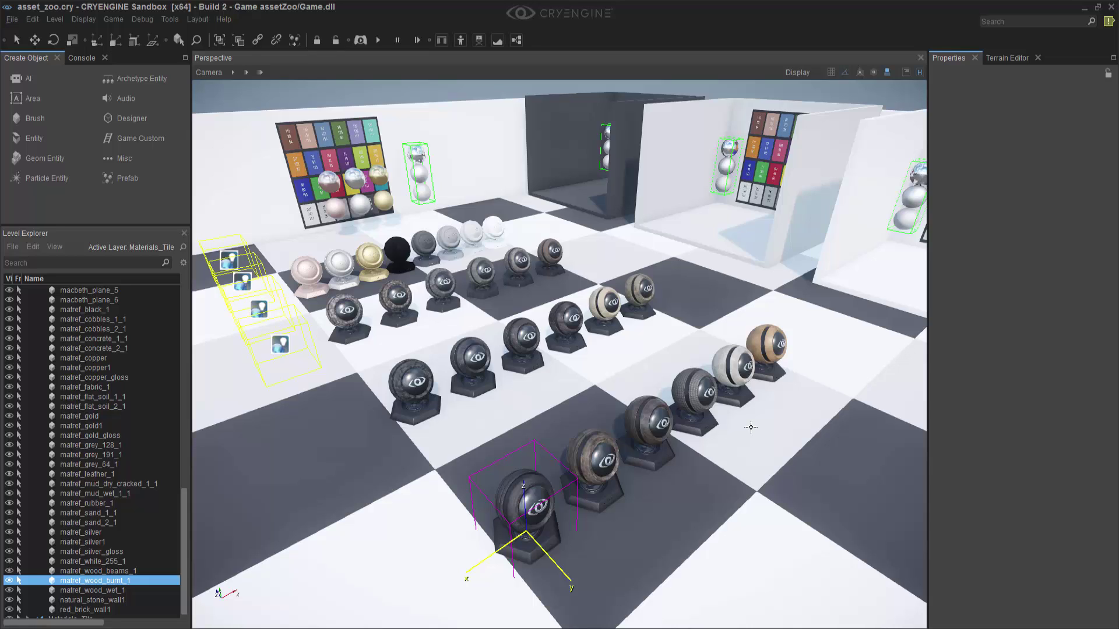
Open the Material Editor from Tools and dock it beside Properties and Terrain Editor.
click(170, 19)
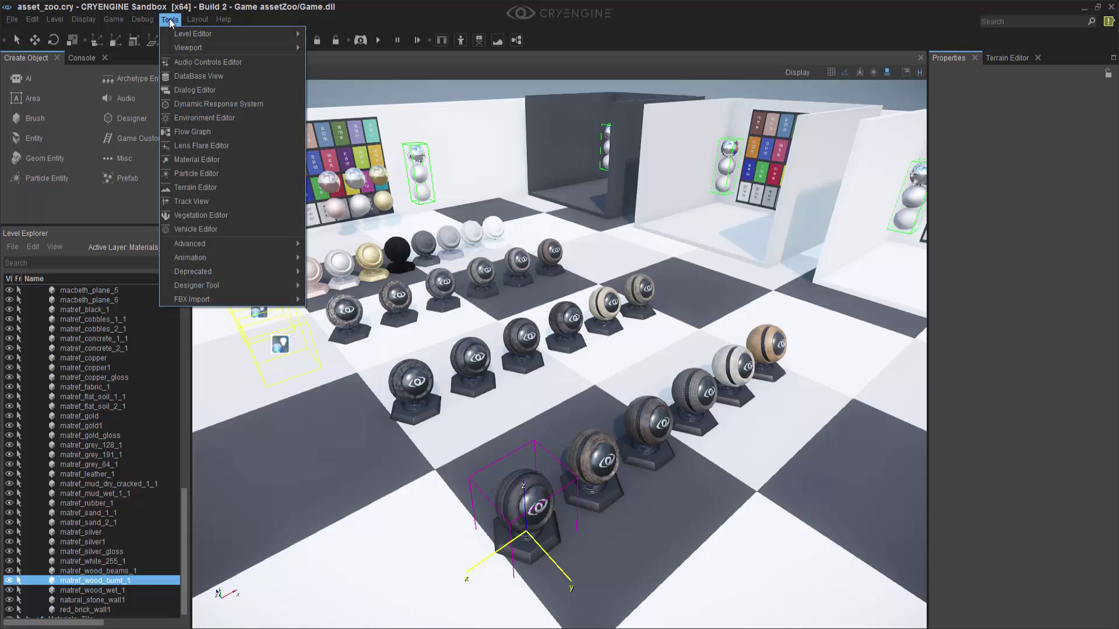
click(226, 160)
drag(227, 162, 750, 325)
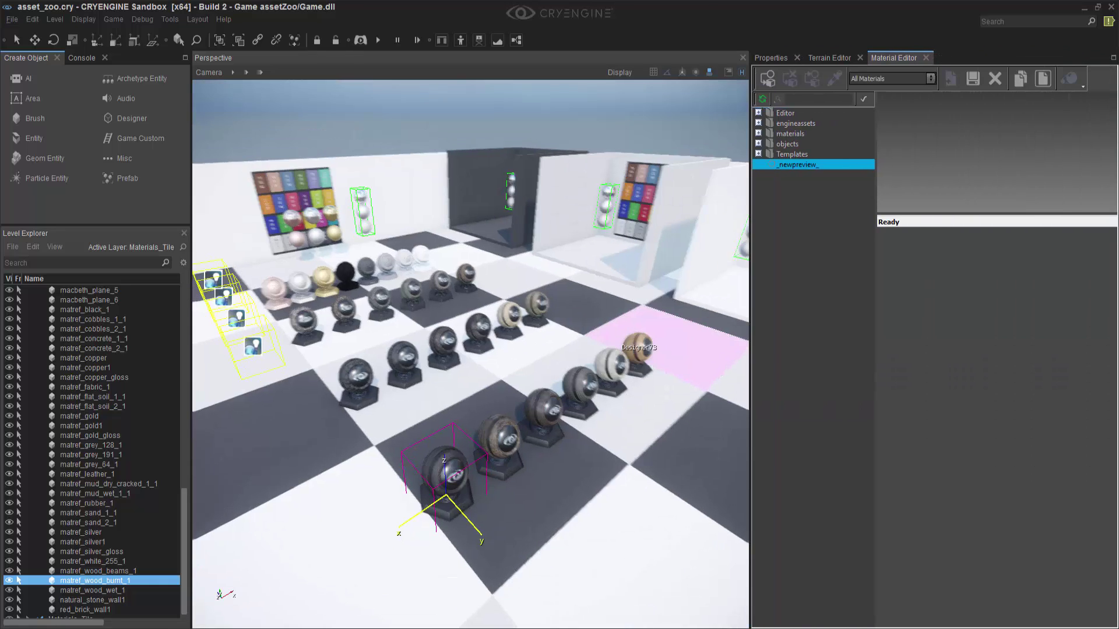
scroll(470, 353, up, 5)
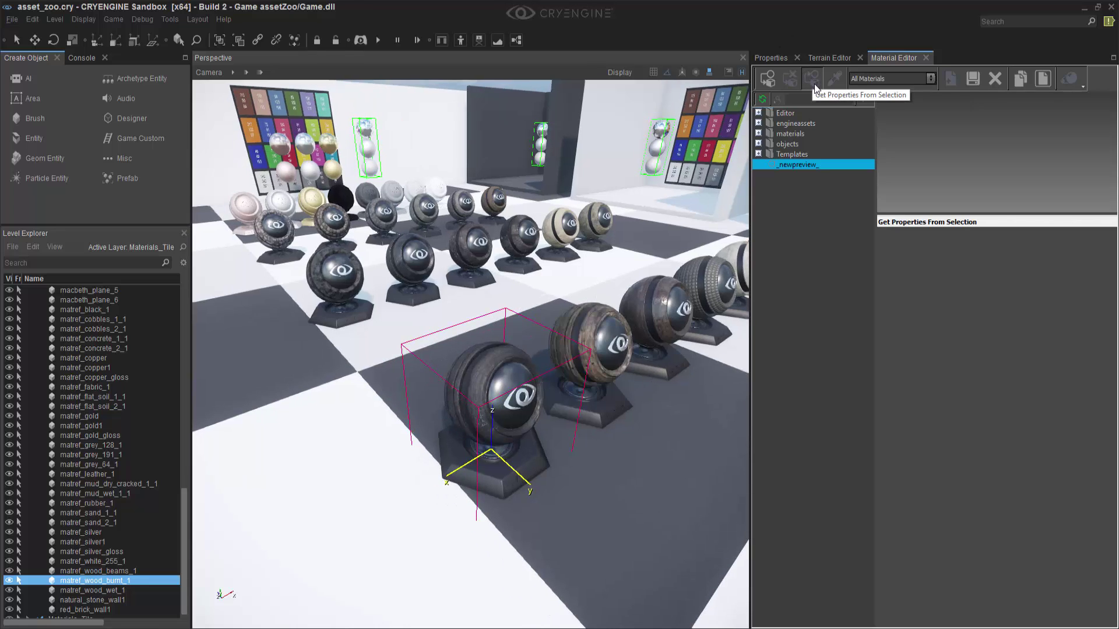
Load wood_beams_burnt from the selected sphere, expand its six sub-materials and widen the tree.
click(812, 79)
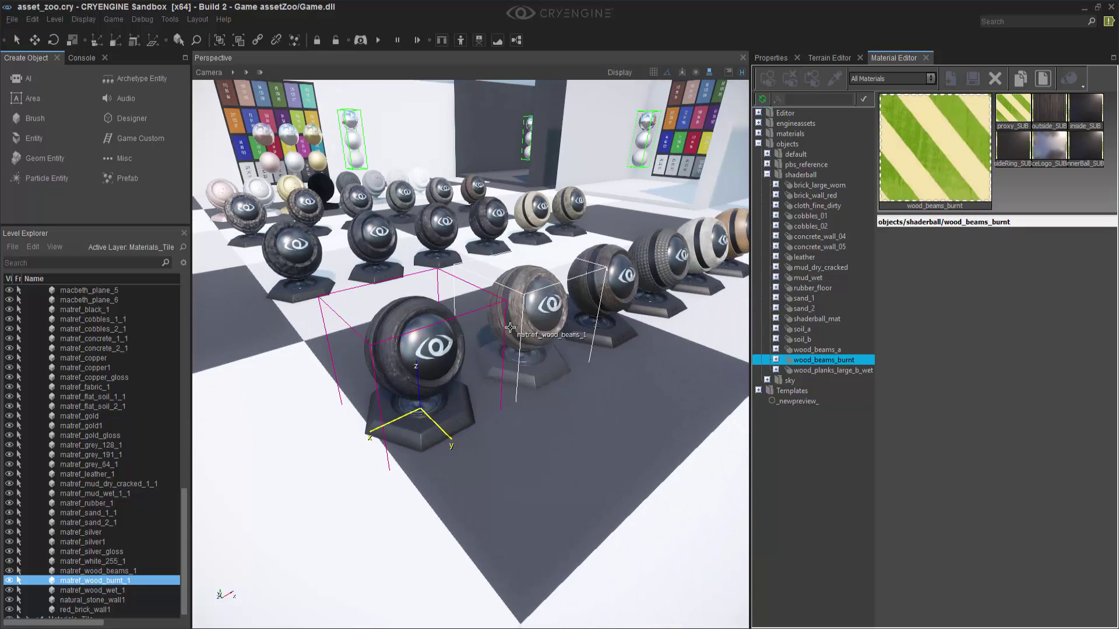
click(775, 360)
drag(876, 428, 922, 429)
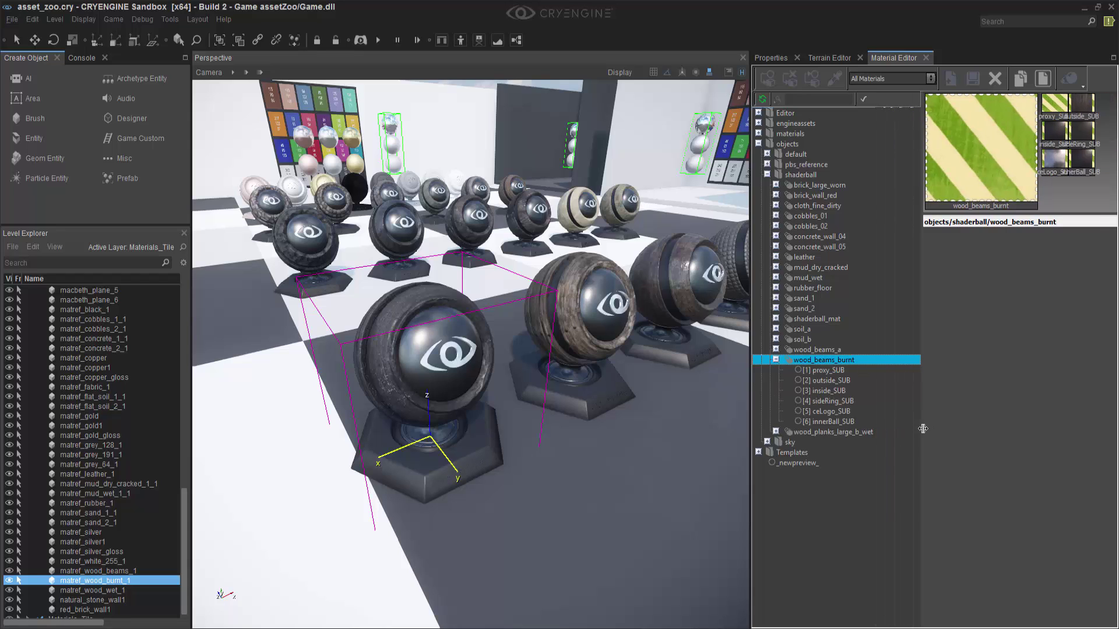
Duplicate wood_beams_burnt as wood_beams_burnt1 in the shaderball folder.
right_click(815, 363)
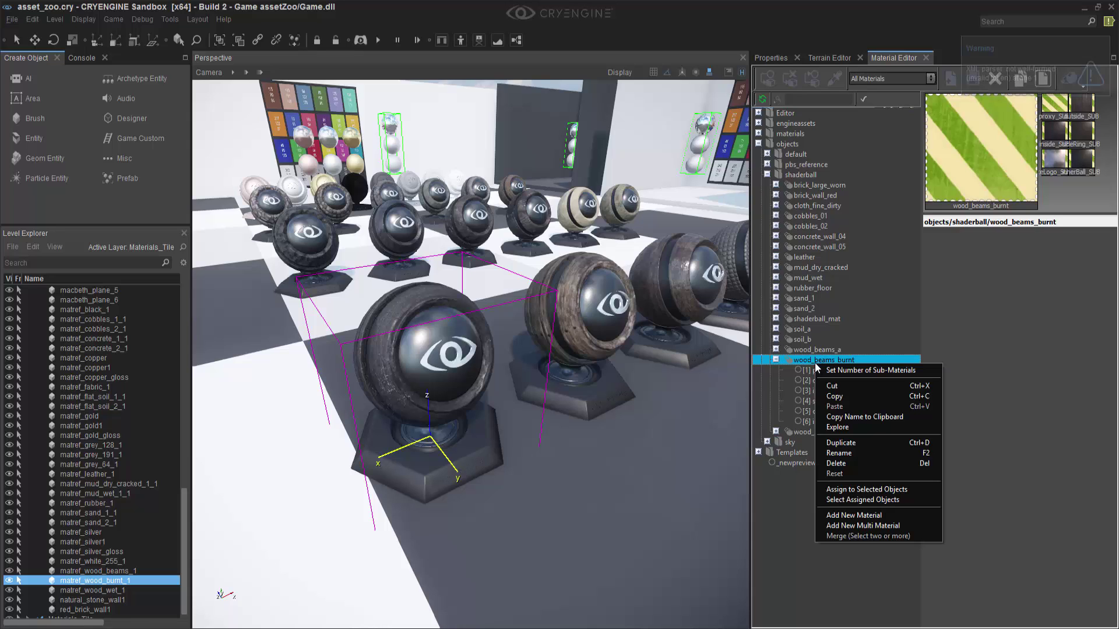
click(849, 444)
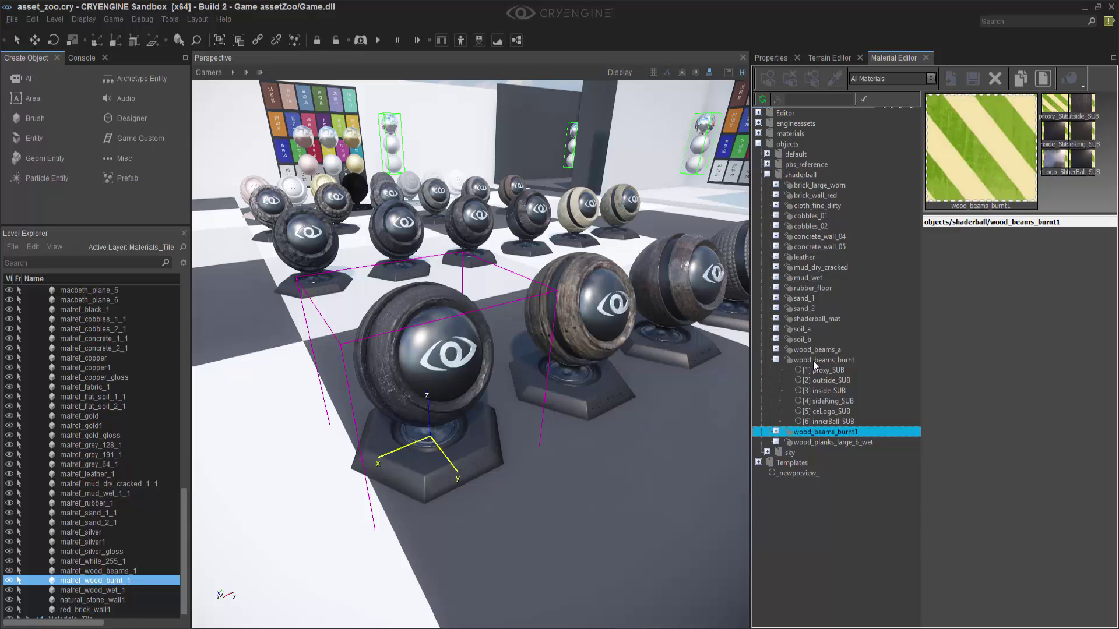
click(808, 175)
Add a new multi-material to shaderball saved as wood_beams_burntTUTORIAL.mtl.
right_click(807, 175)
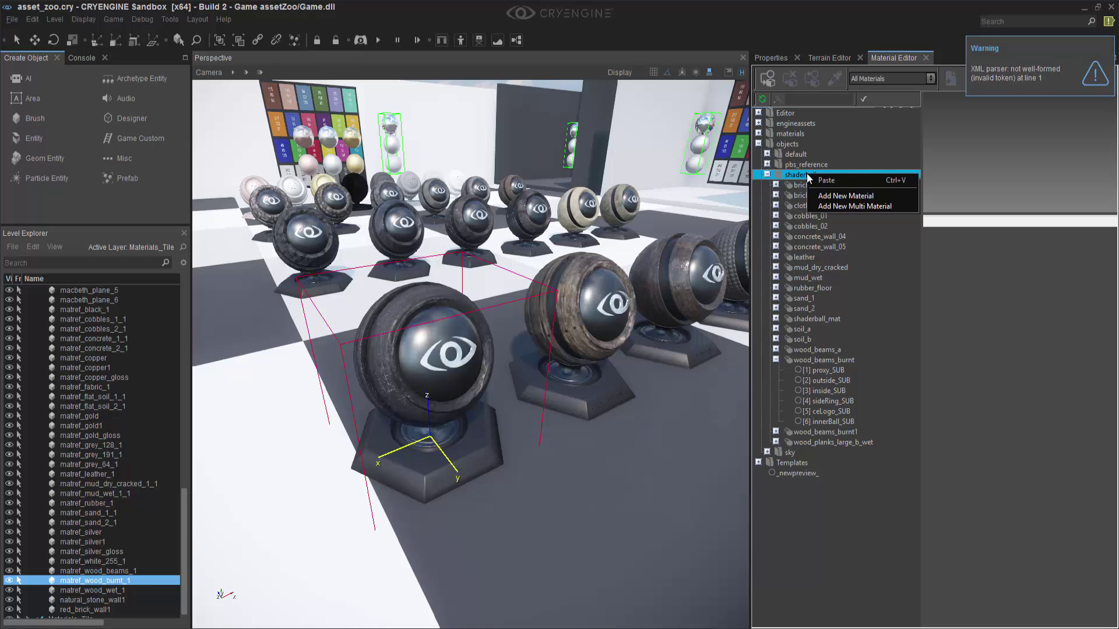
click(840, 207)
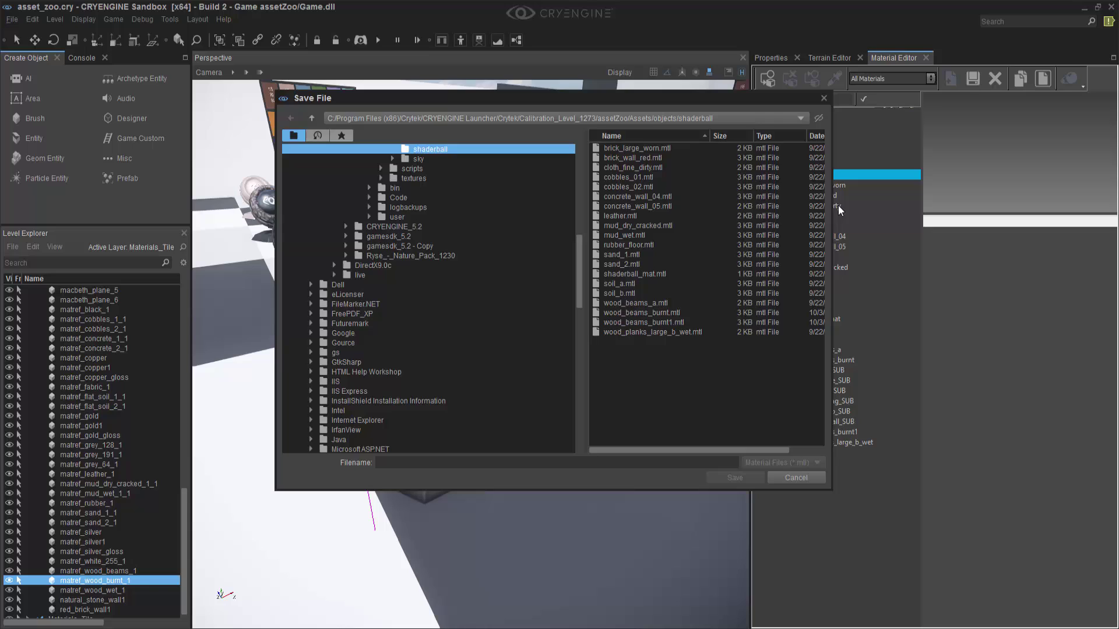
click(664, 313)
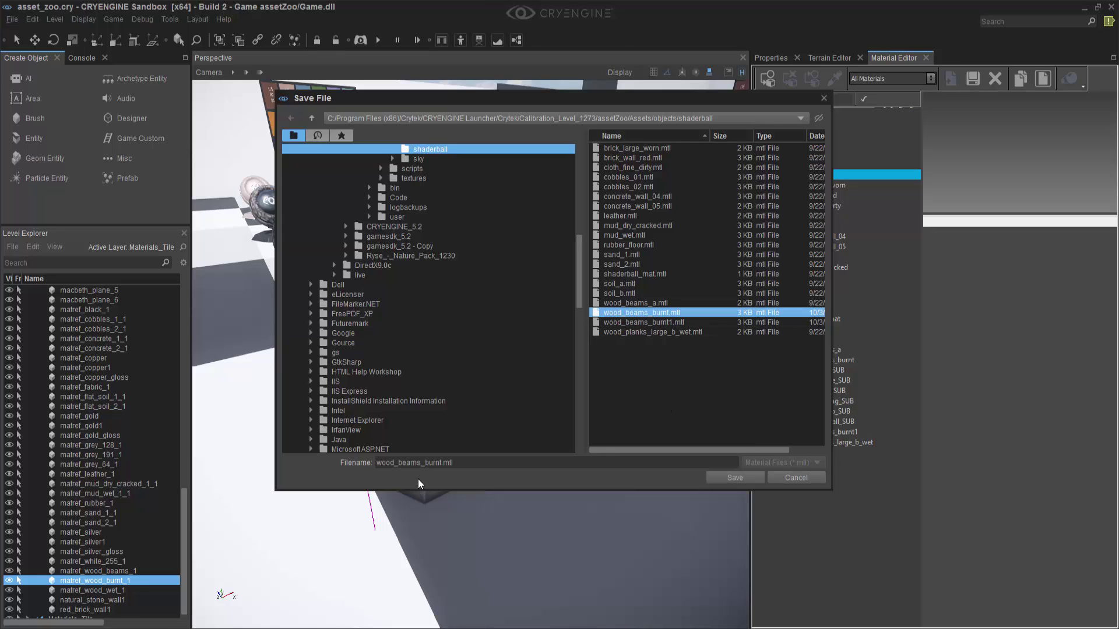
click(426, 464)
text(TUTORIAL)
click(758, 475)
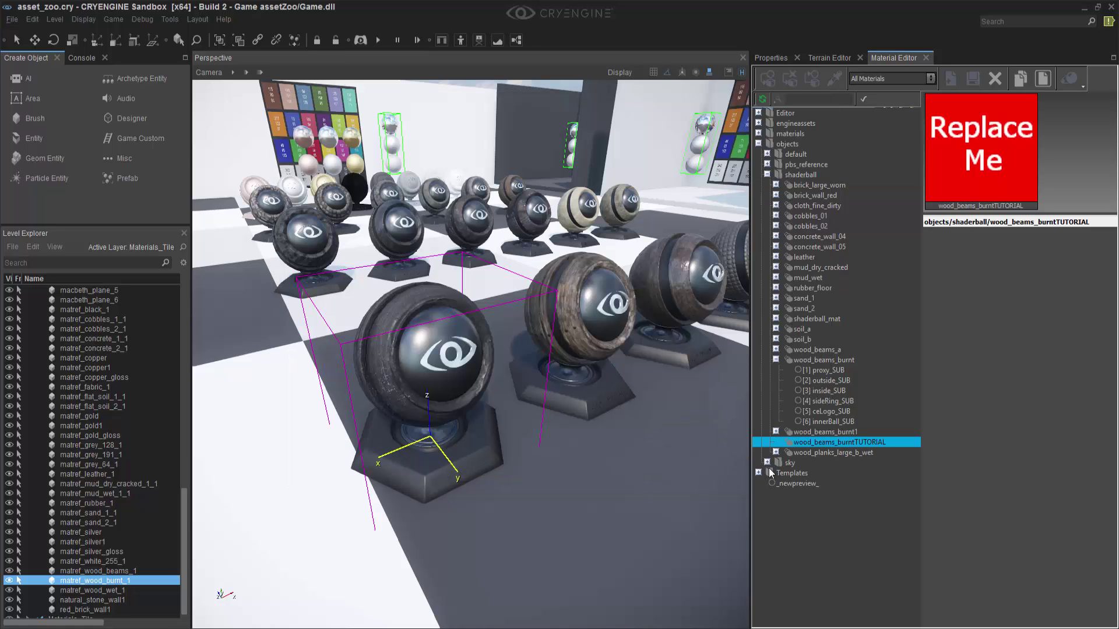
Give wood_beams_burntTUTORIAL four sub-materials and expand them, SubMtl1 through SubMtl4.
right_click(820, 444)
click(851, 447)
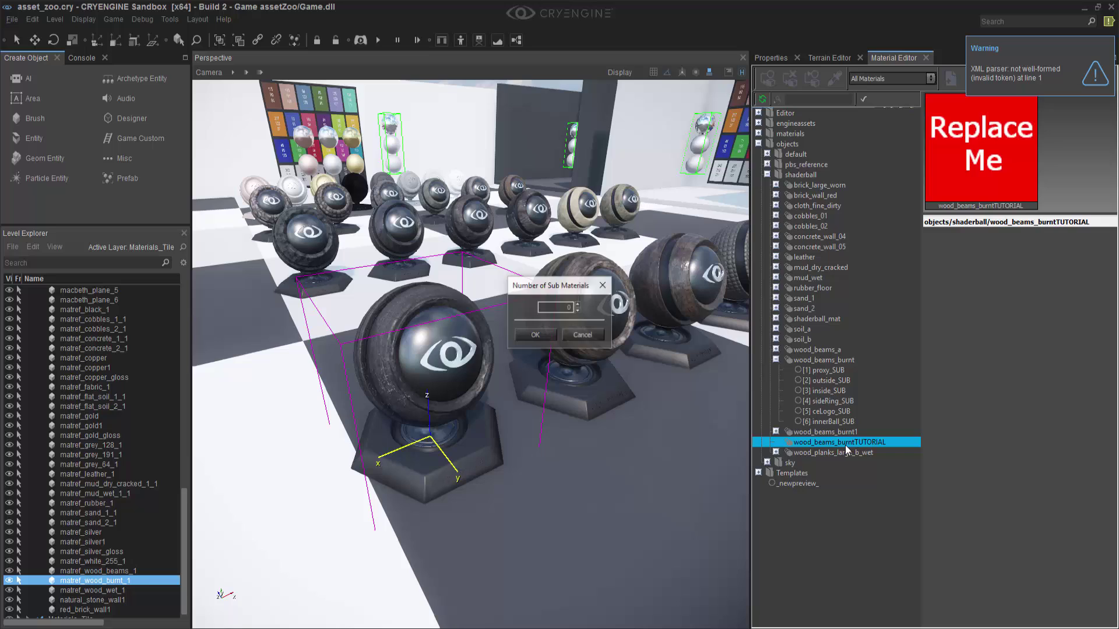
click(578, 304)
click(578, 304)
click(578, 304)
click(578, 305)
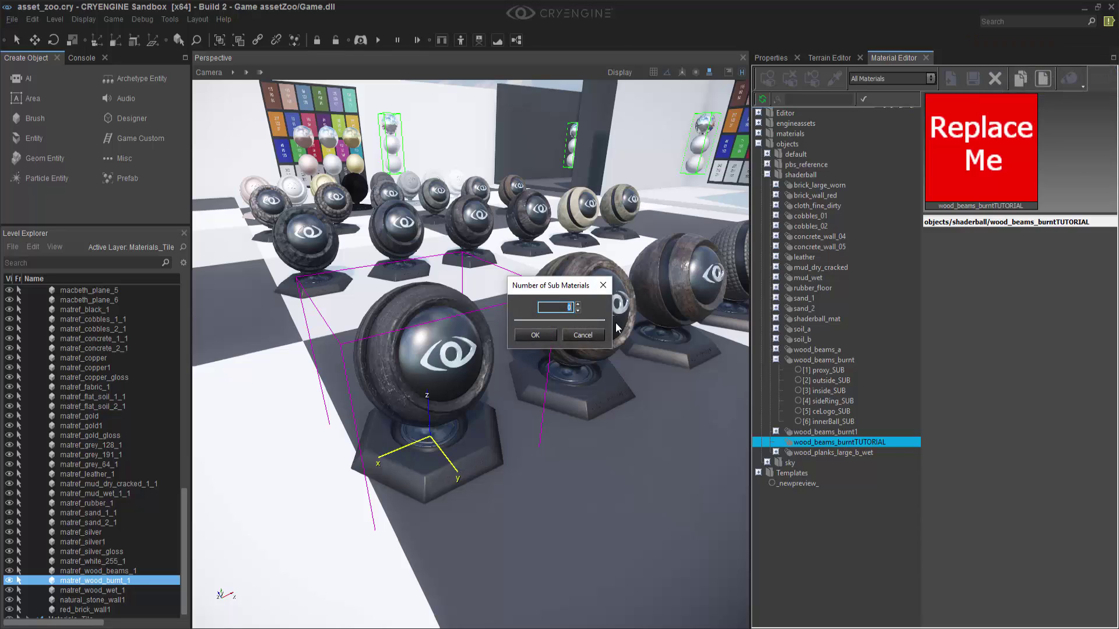
click(535, 336)
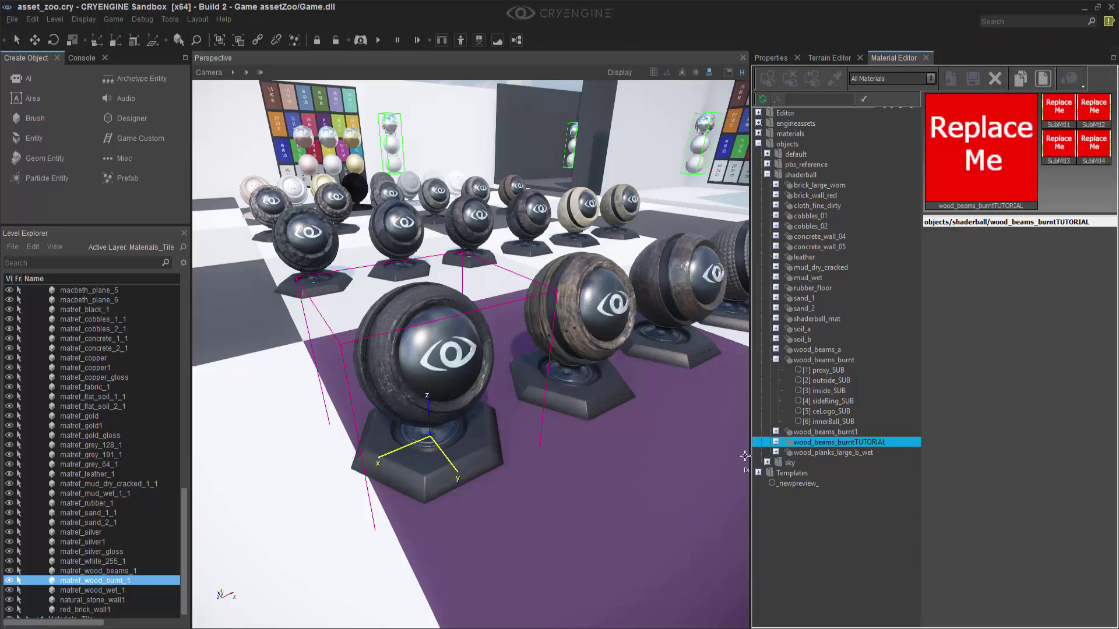
click(776, 442)
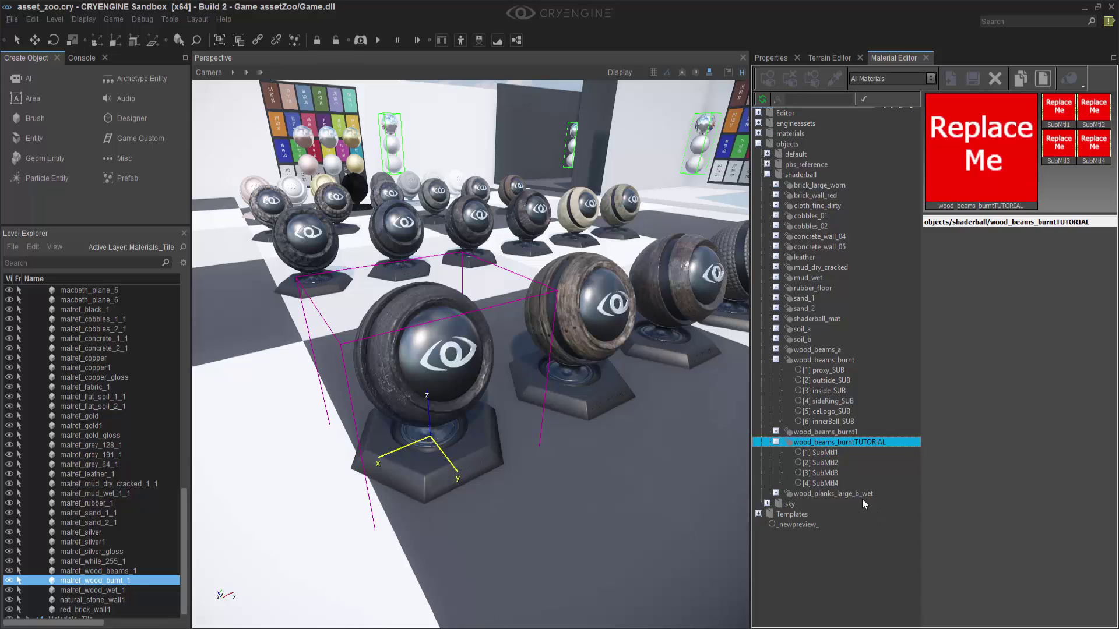
click(830, 452)
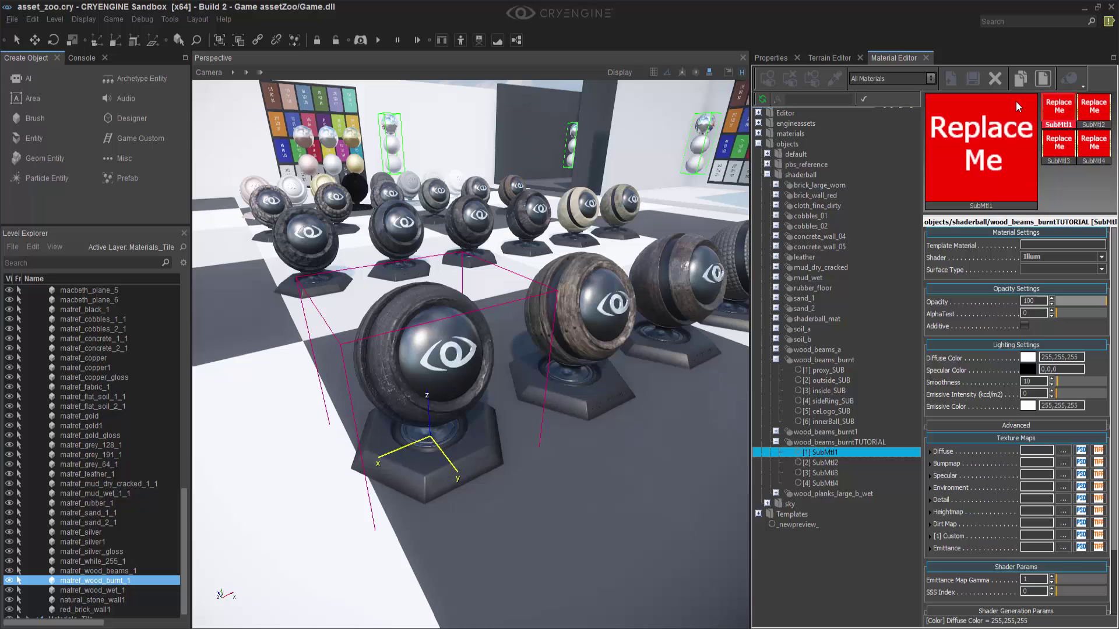
Rename SubMtl1 to proxy_SUB and SubMtl2 to outside_SUB.
right_click(831, 454)
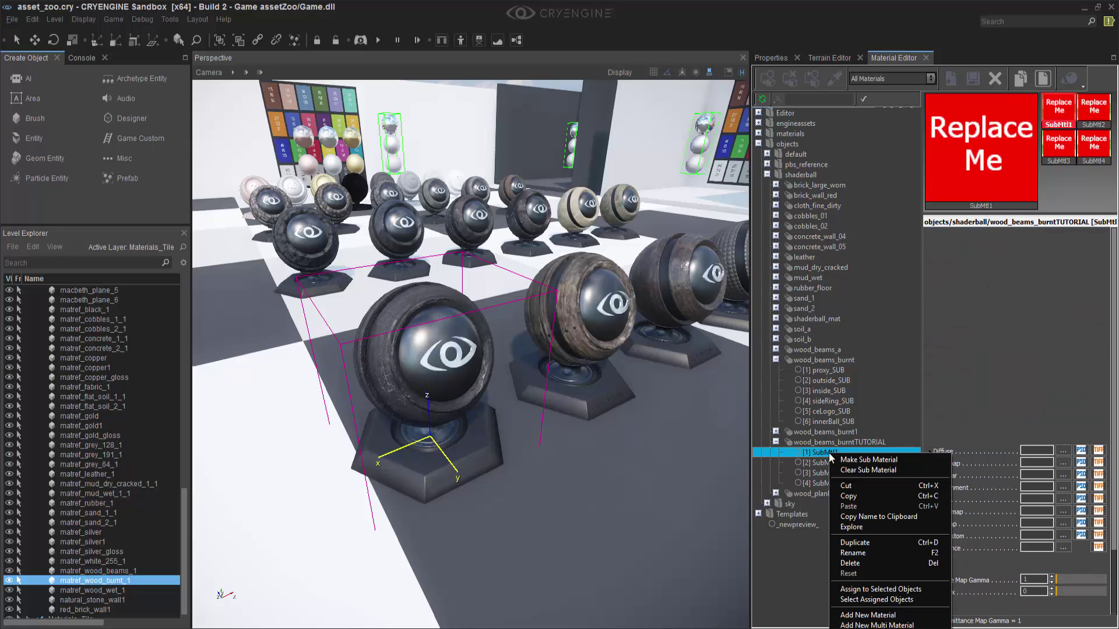
click(865, 553)
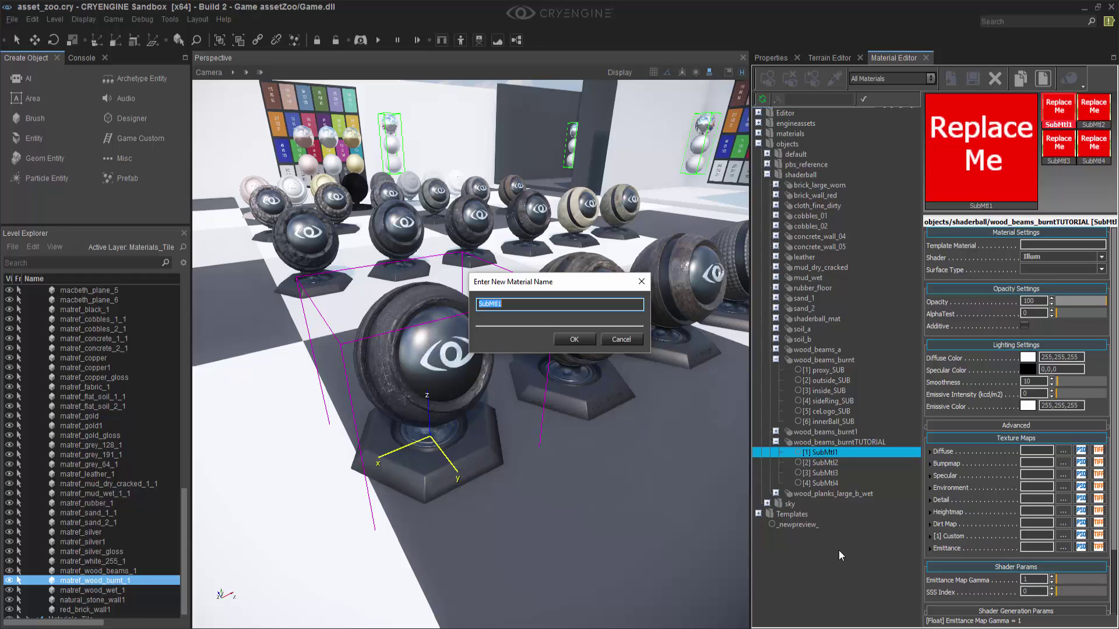
text(proxy_SUB)
click(574, 339)
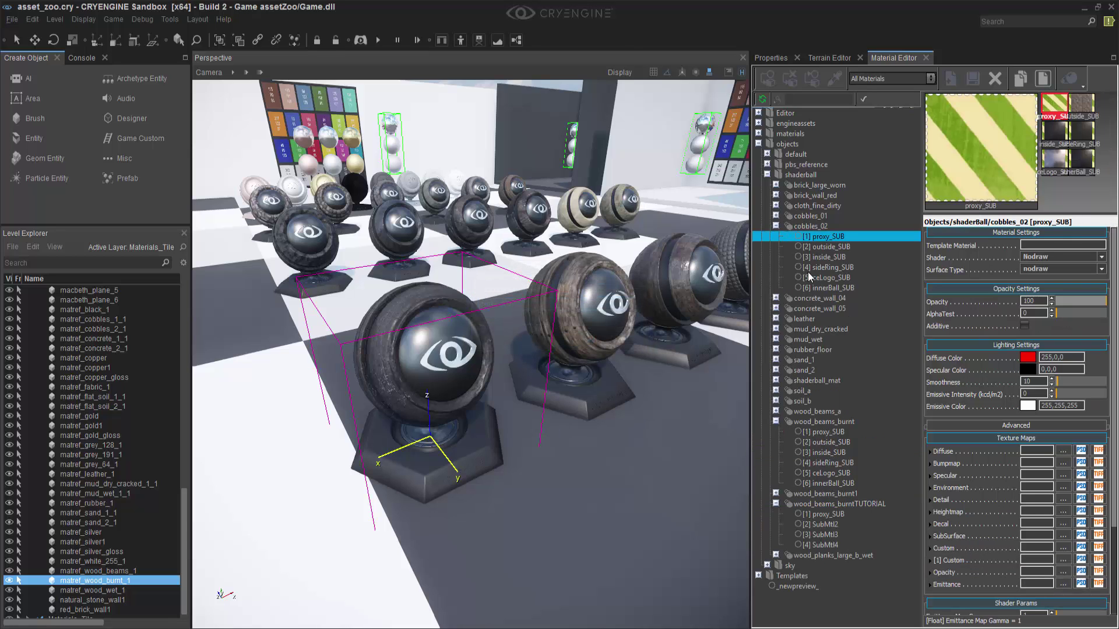
click(830, 514)
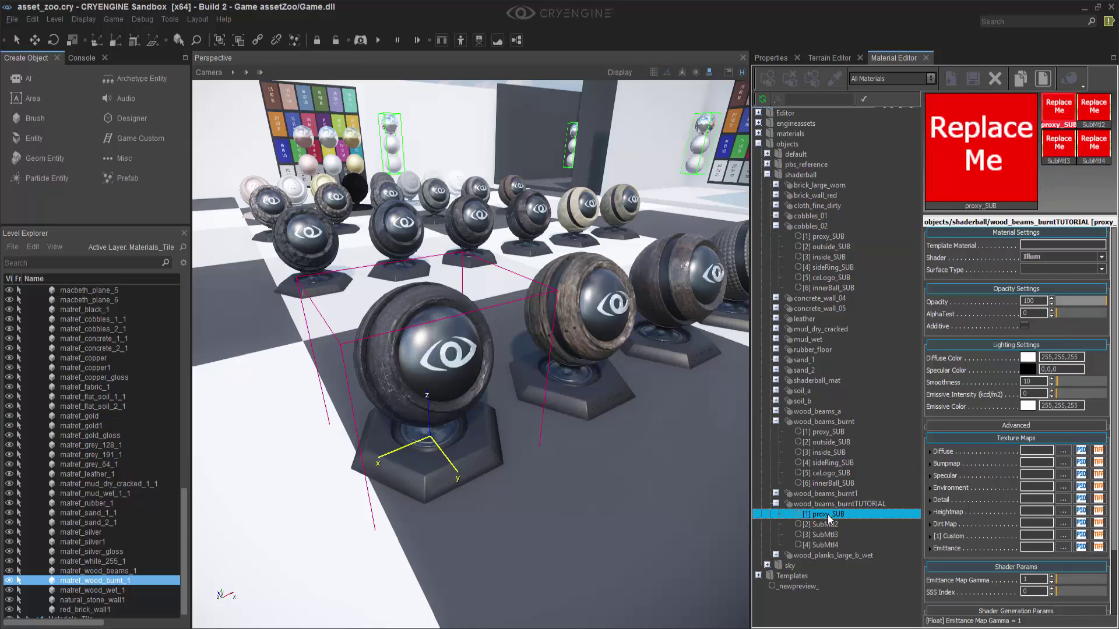
click(830, 525)
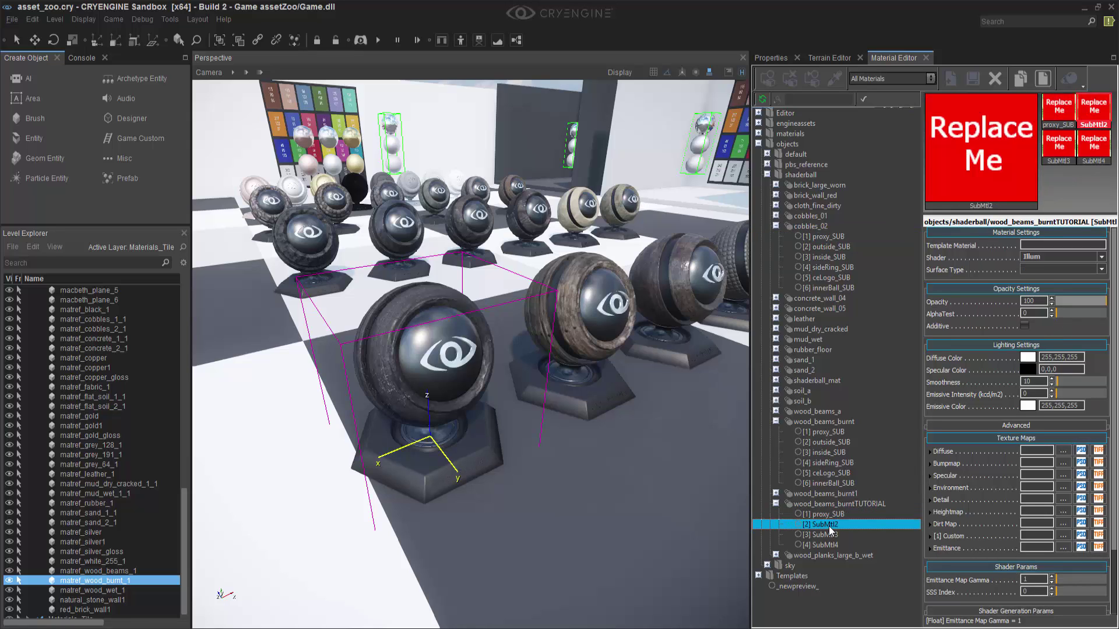
right_click(832, 526)
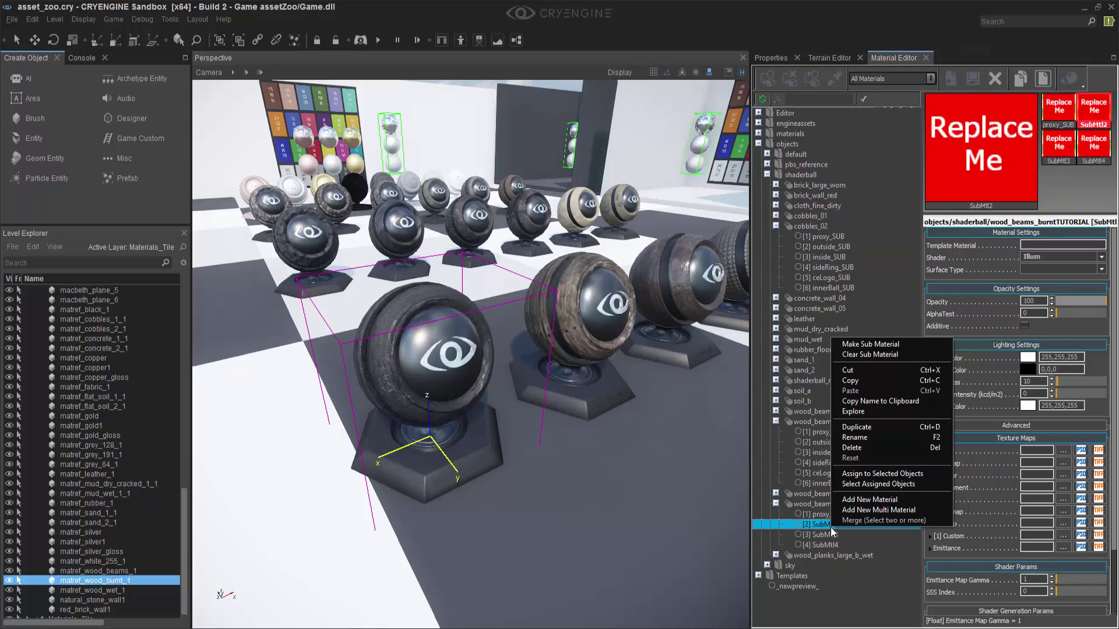
click(856, 438)
text(outside)_)
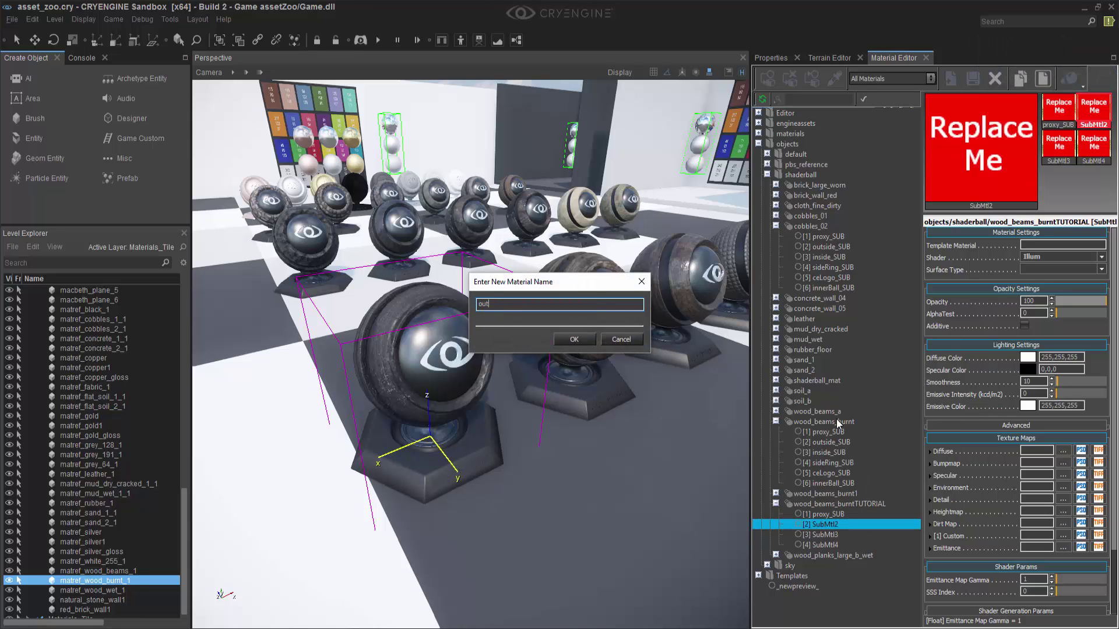
key(BackSpace)
text(SUB)
click(581, 340)
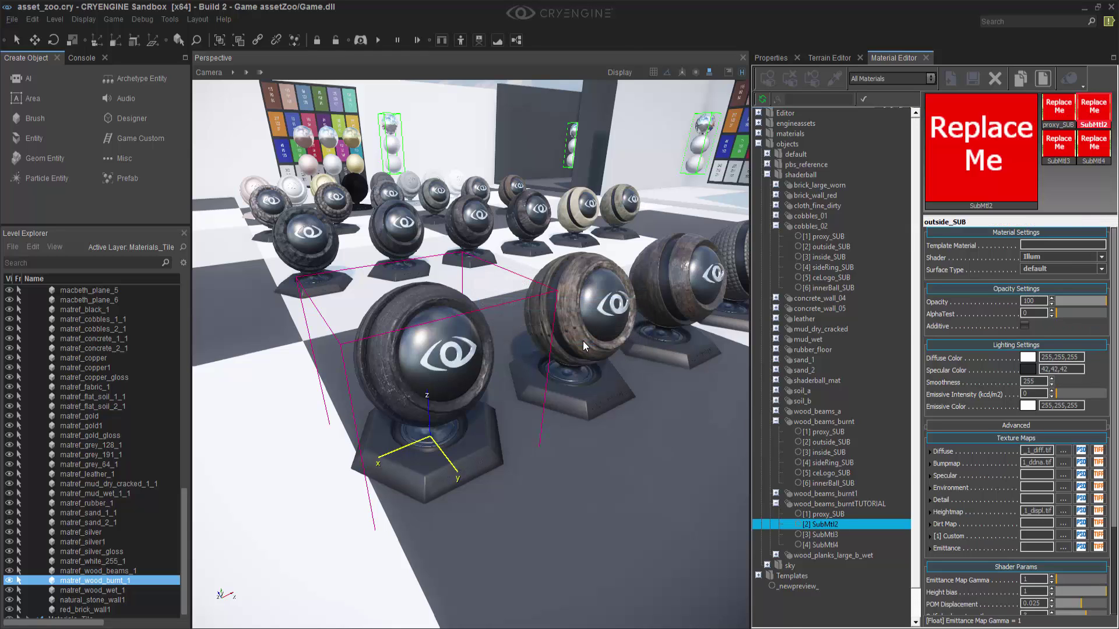
Rename SubMtl3 to ceLogo_SUB and SubMtl4 to collin_SUB.
click(828, 597)
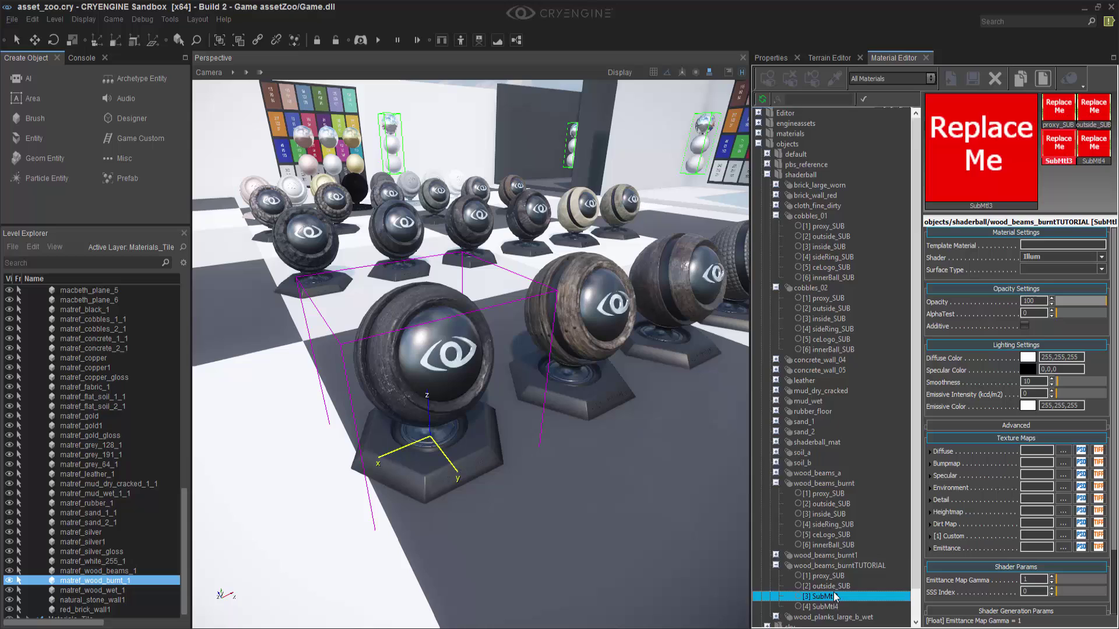
scroll(837, 601, down, 1)
right_click(830, 567)
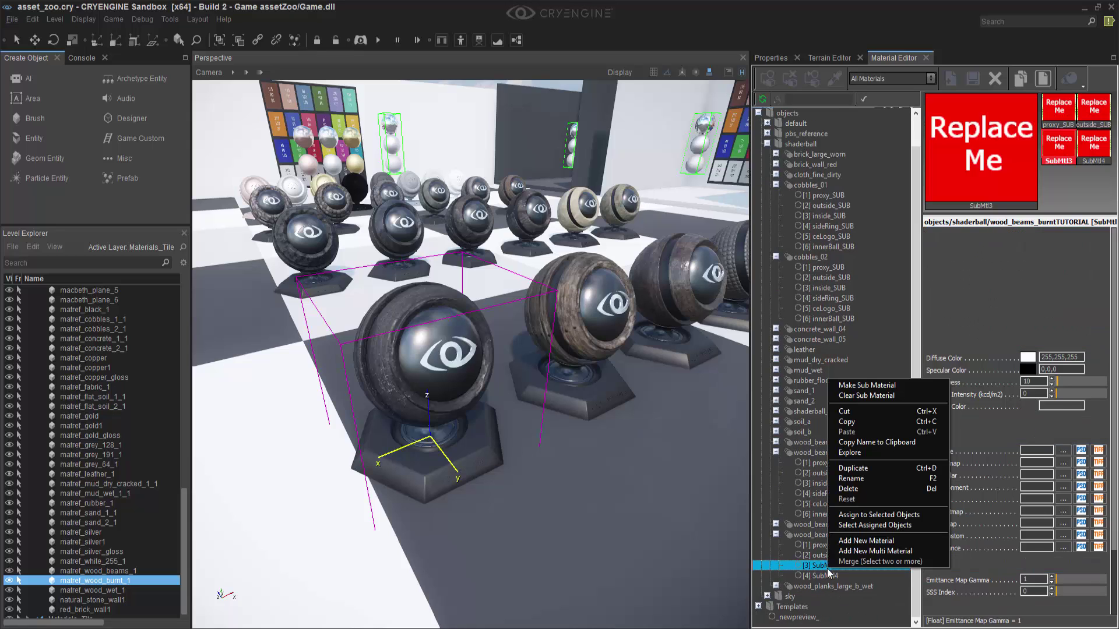
click(851, 479)
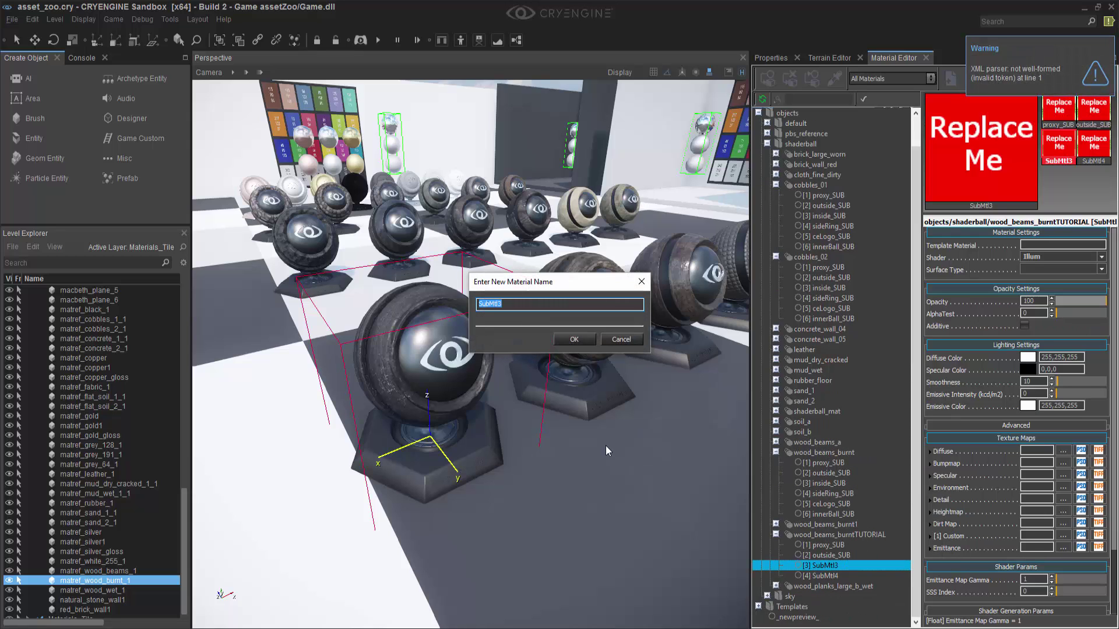
text(ce)
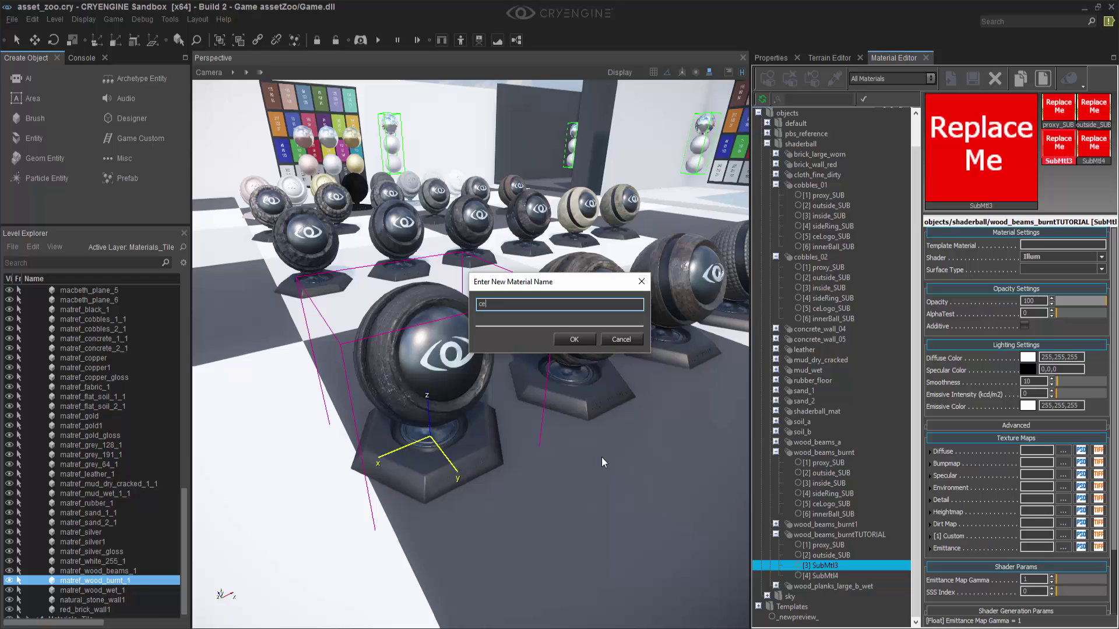
text(Logo_SUB)
click(574, 339)
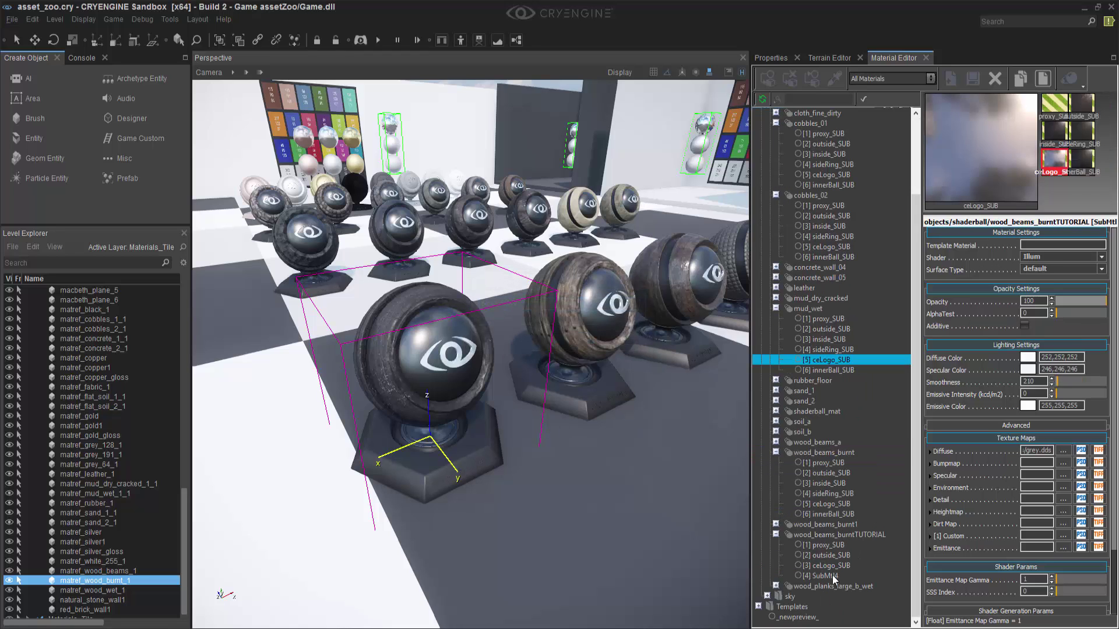
right_click(833, 575)
click(851, 496)
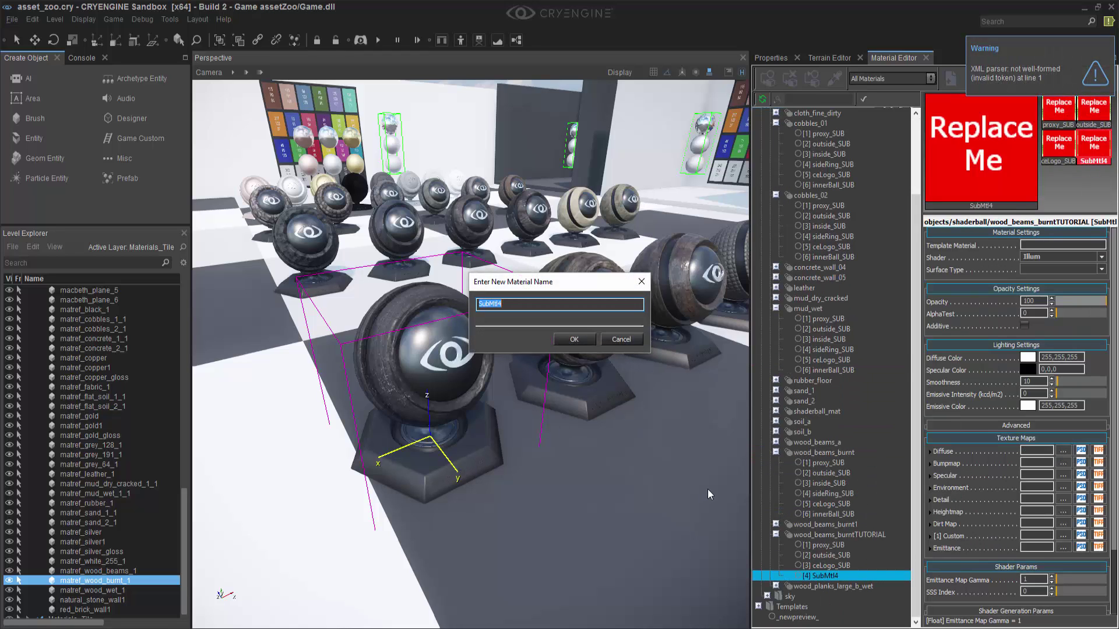
text(collin)
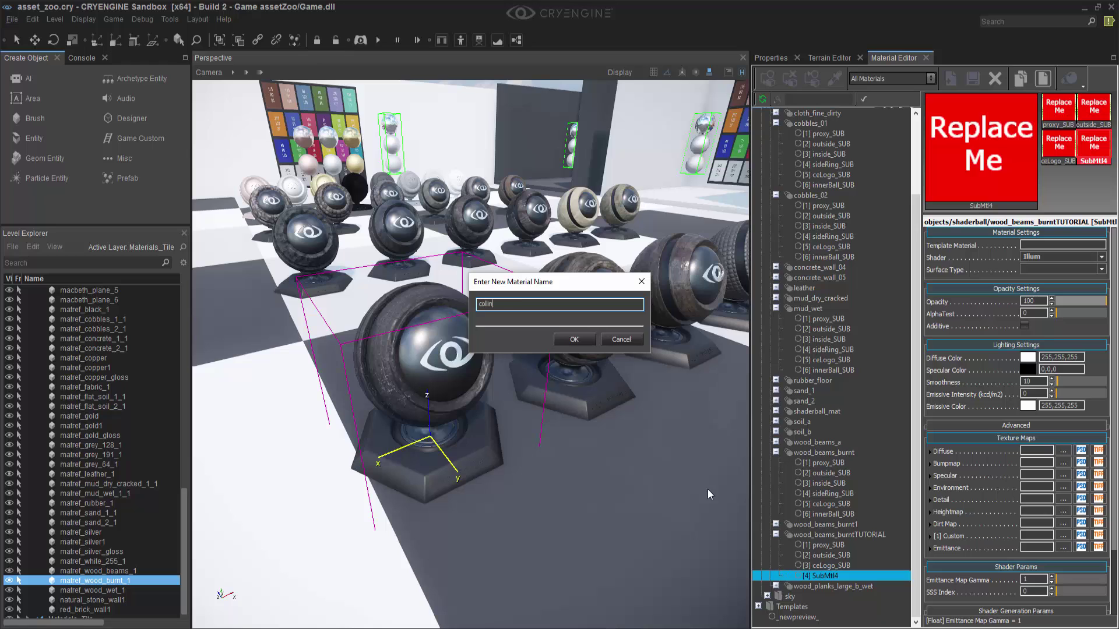
text(_SUB)
click(574, 340)
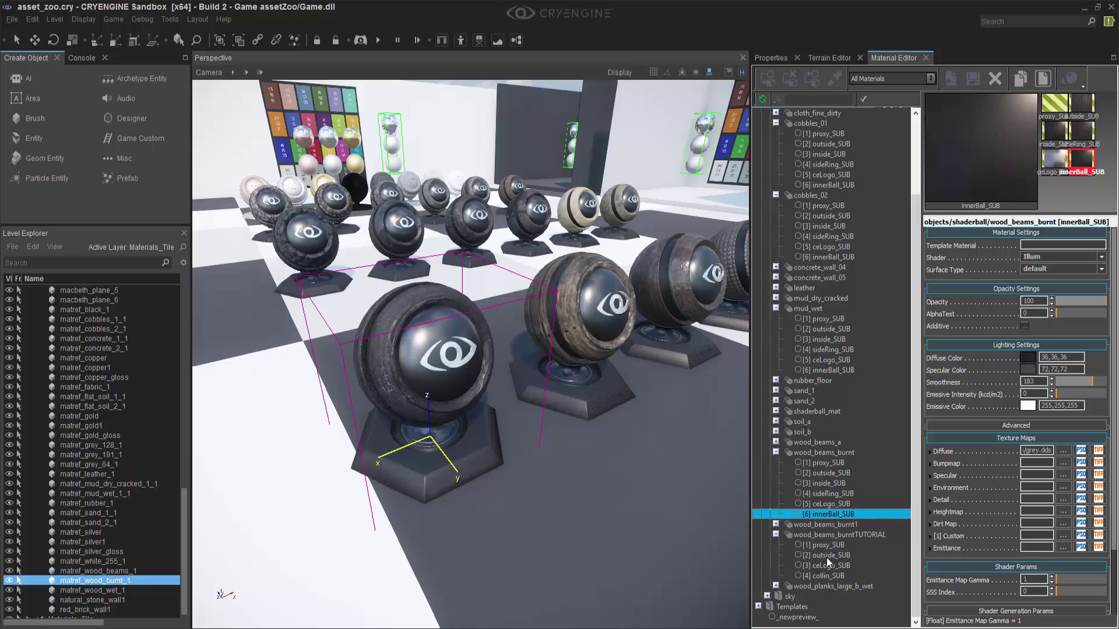
Copy all wood_beams_burnt proxy_SUB settings (Nodraw shader, diffuse 255,0,0) onto the TUTORIAL proxy_SUB.
click(828, 557)
click(826, 545)
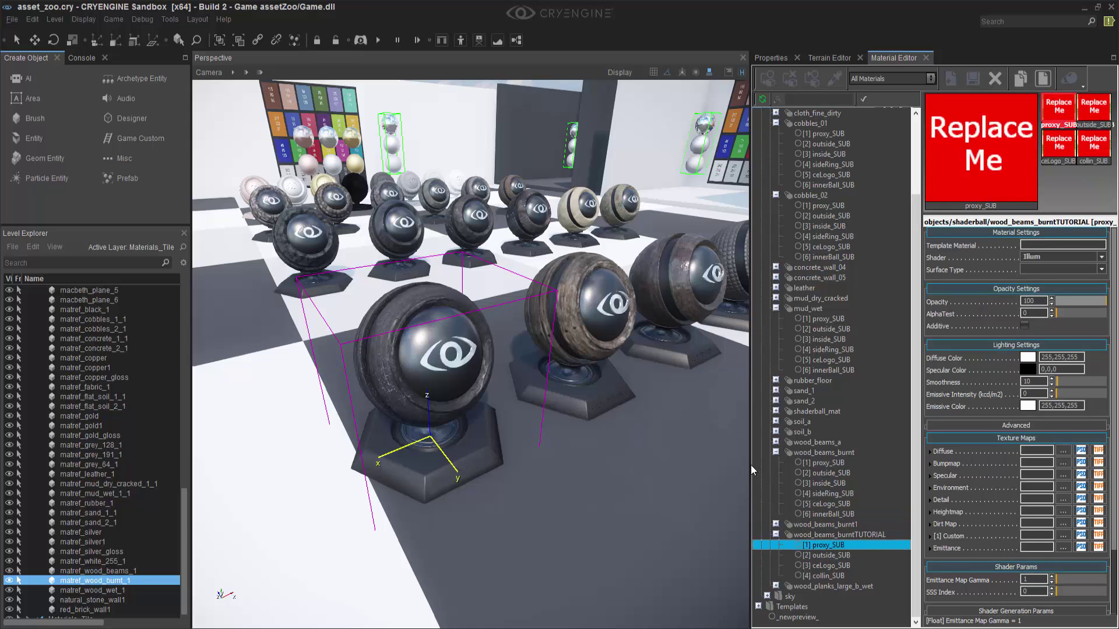
drag(752, 470, 624, 465)
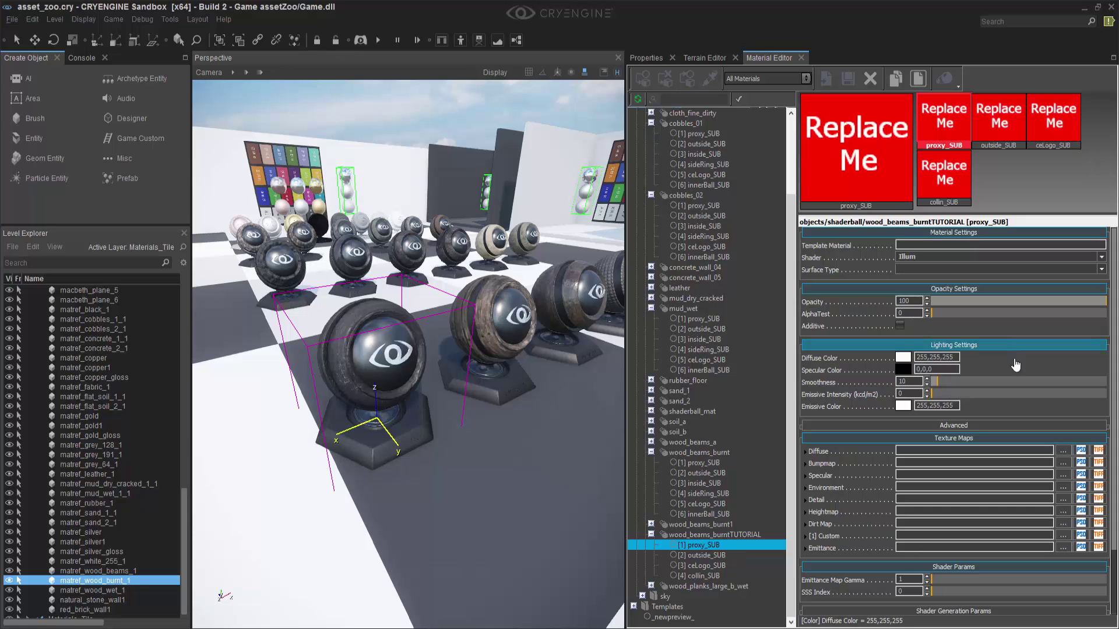
click(704, 463)
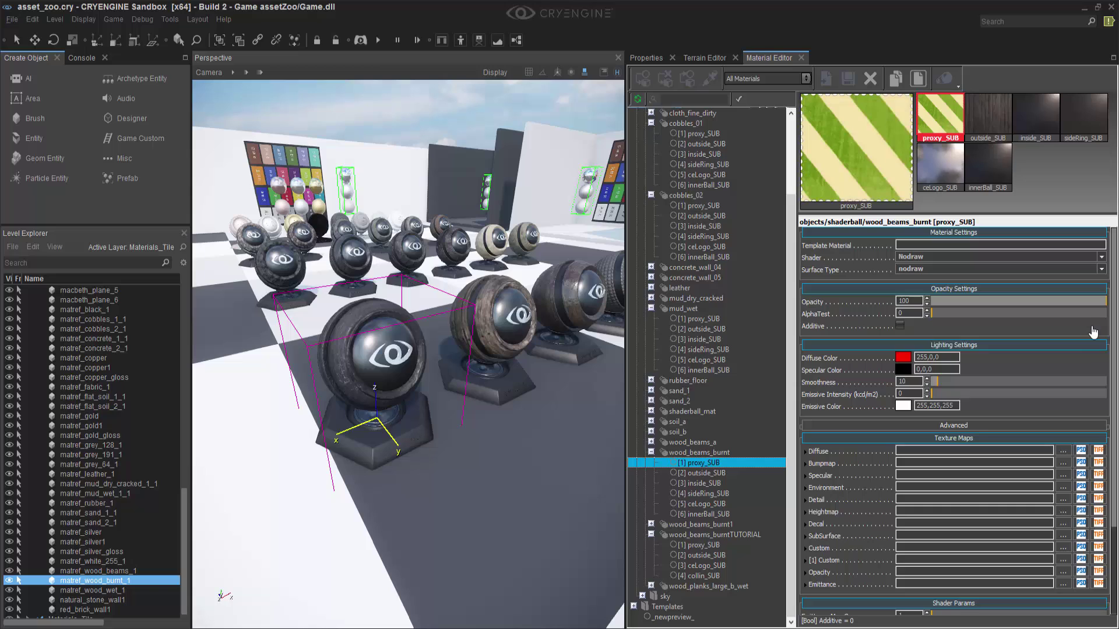
right_click(994, 359)
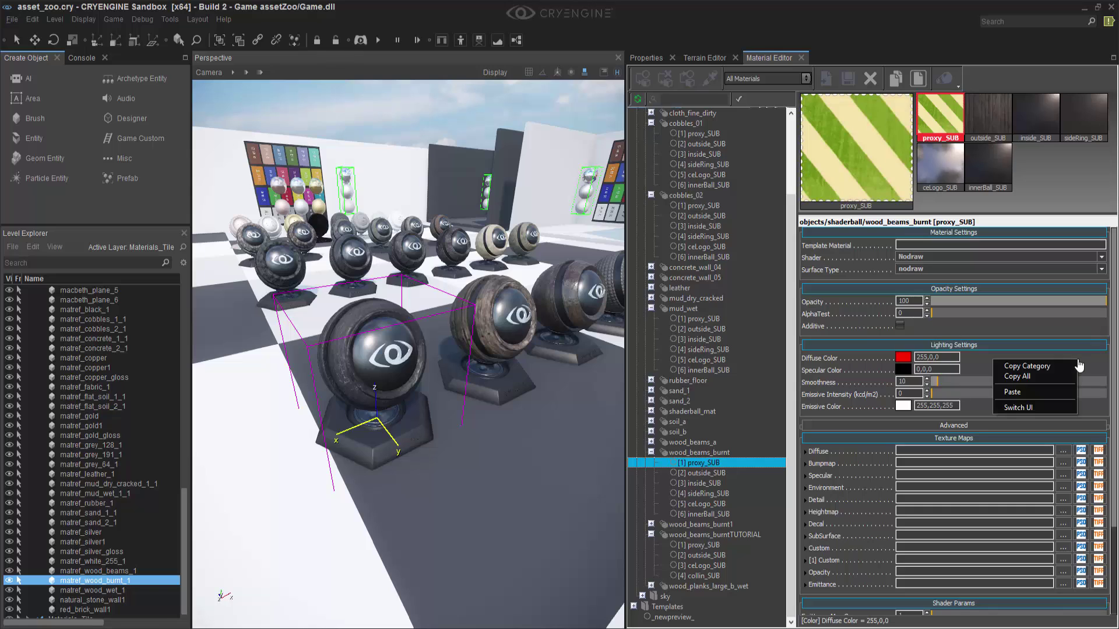
click(1015, 376)
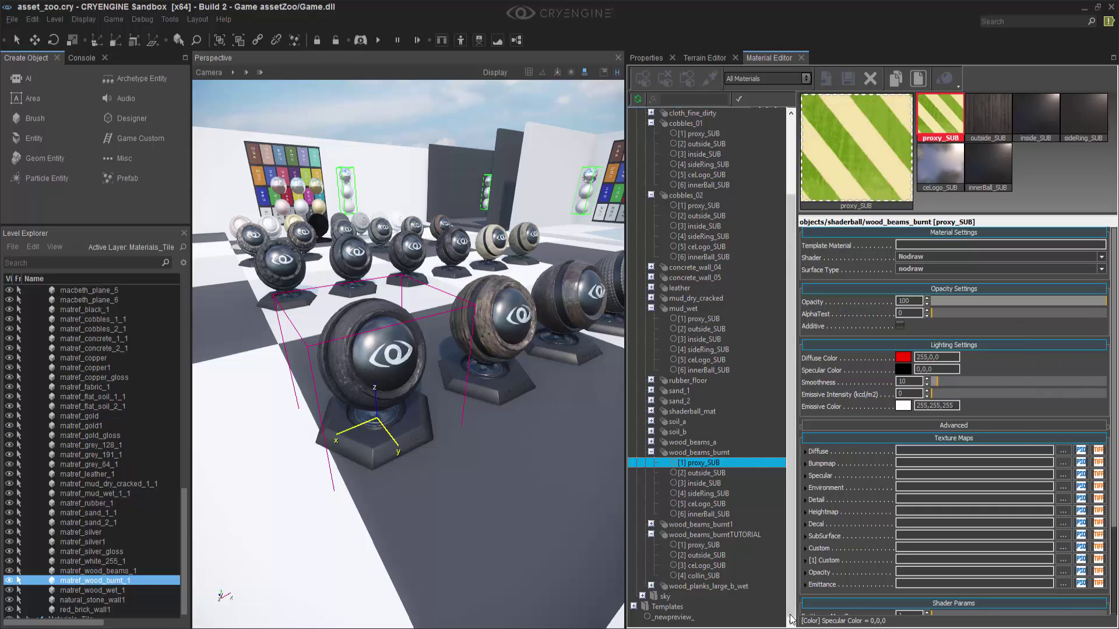
click(714, 545)
right_click(980, 359)
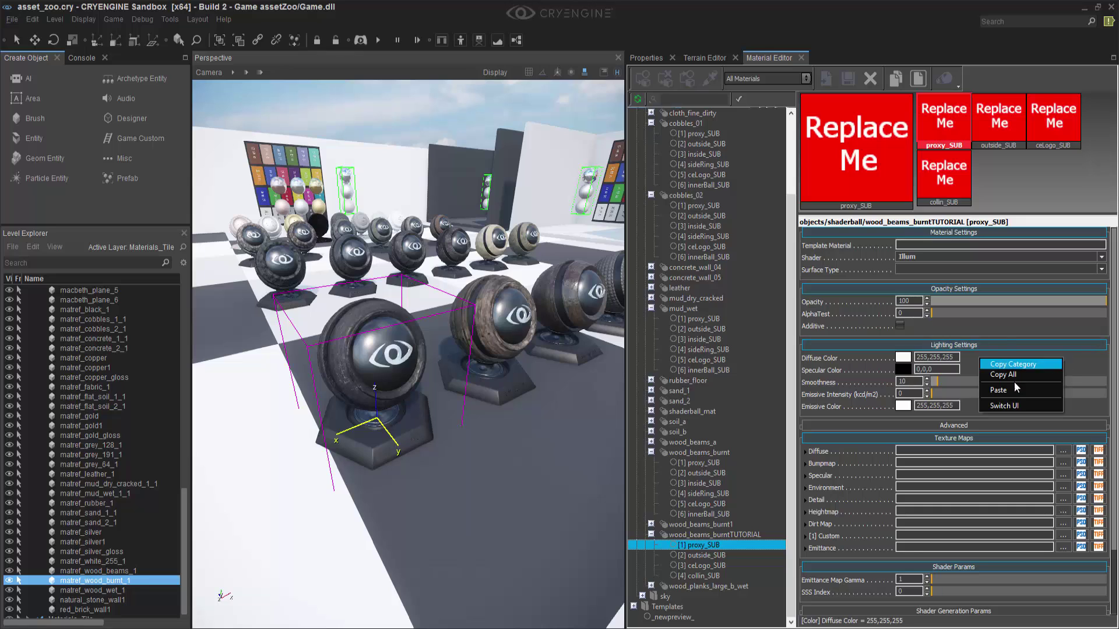
click(1003, 387)
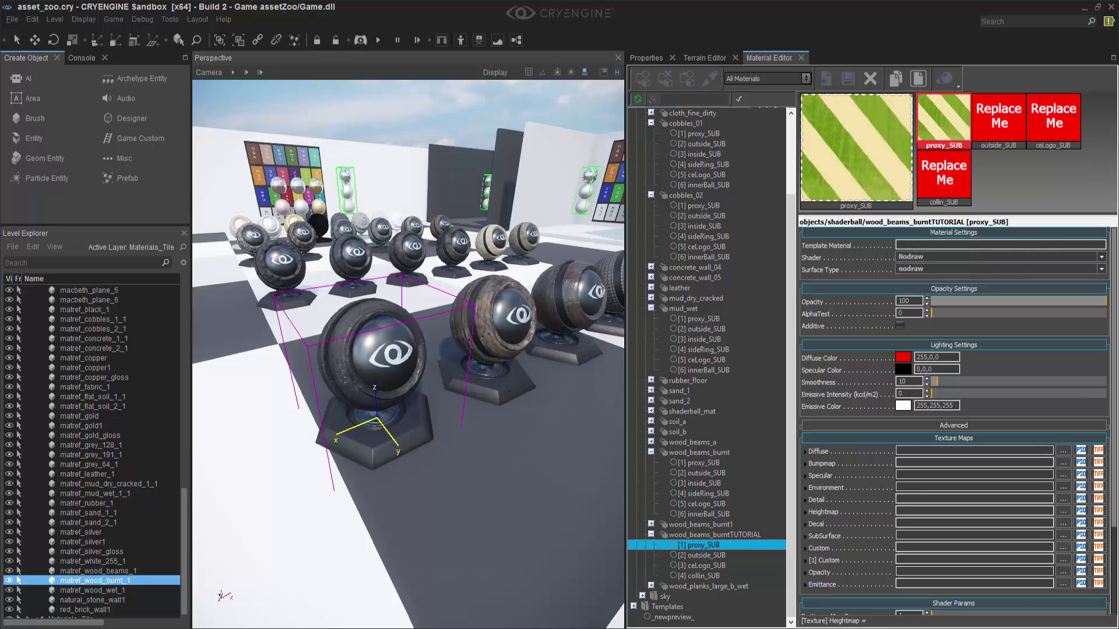
Copy all wood_beams_burnt outside_SUB settings and wood textures onto the TUTORIAL outside_SUB.
click(711, 555)
click(706, 472)
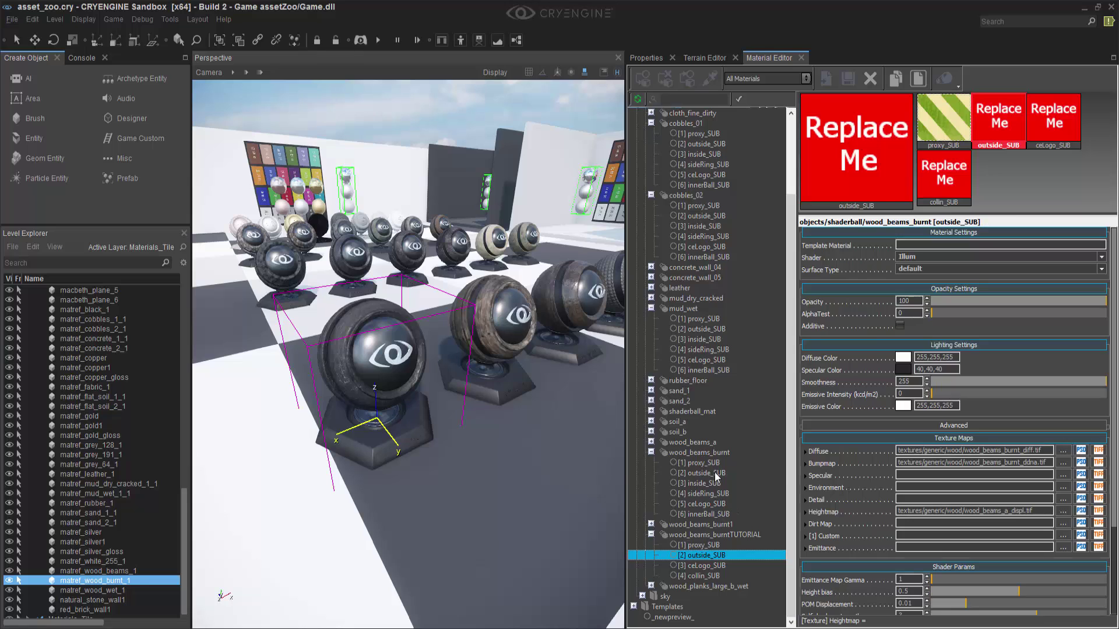
right_click(967, 363)
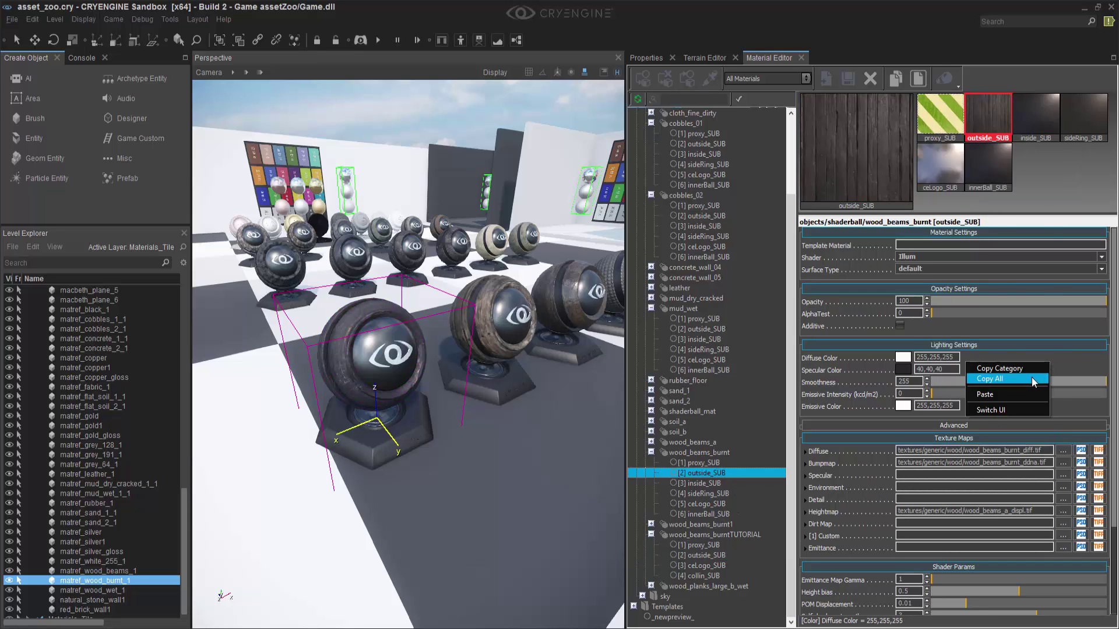
click(991, 370)
click(707, 555)
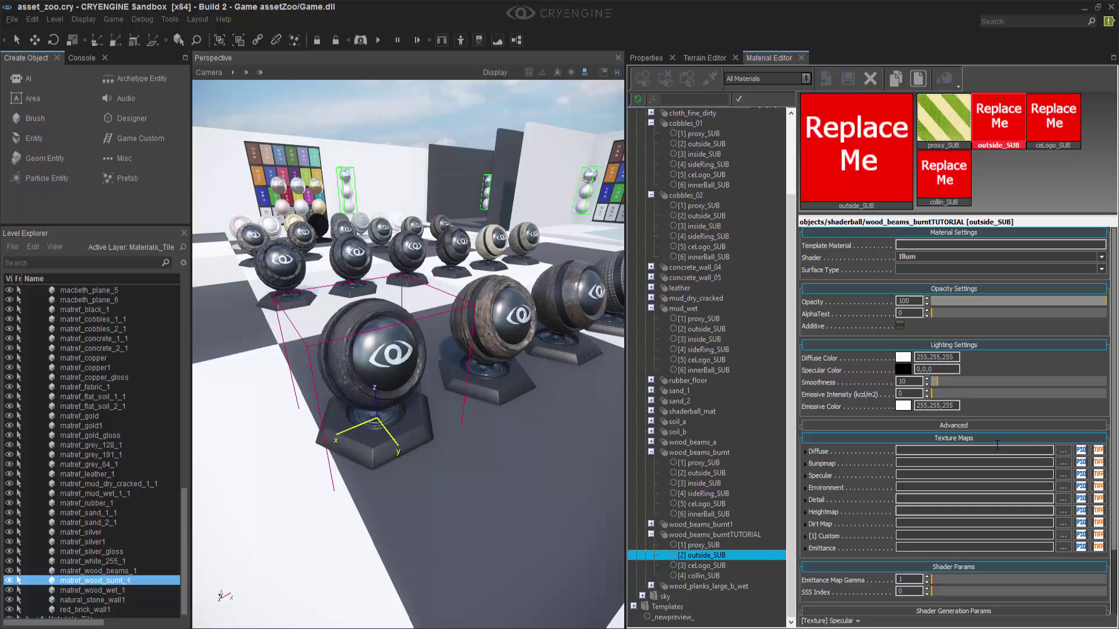
right_click(1029, 368)
click(1012, 389)
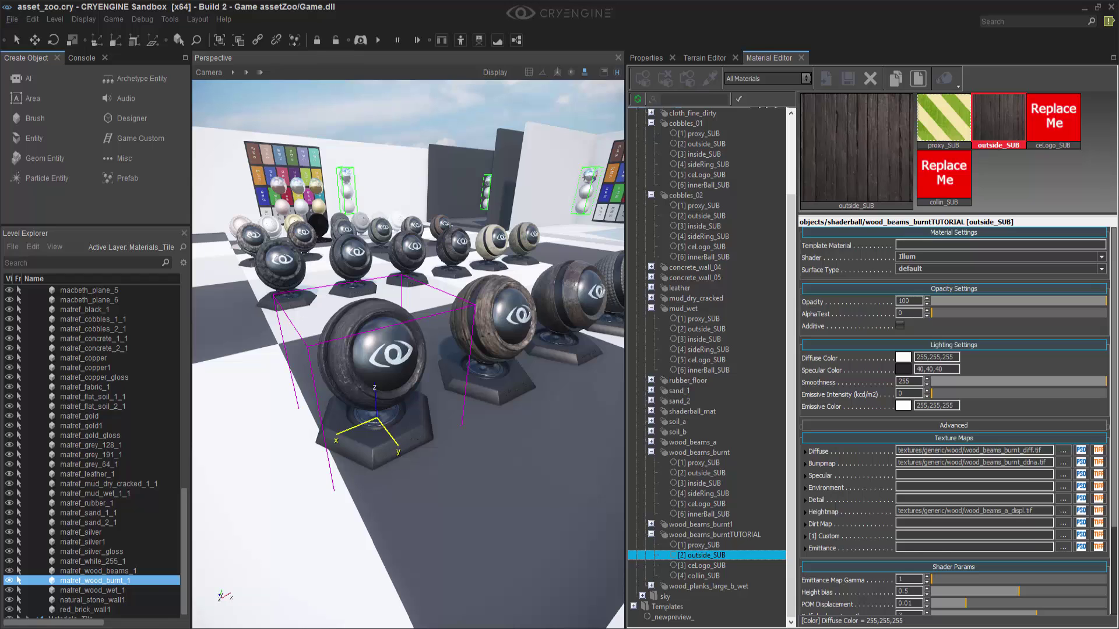
click(705, 503)
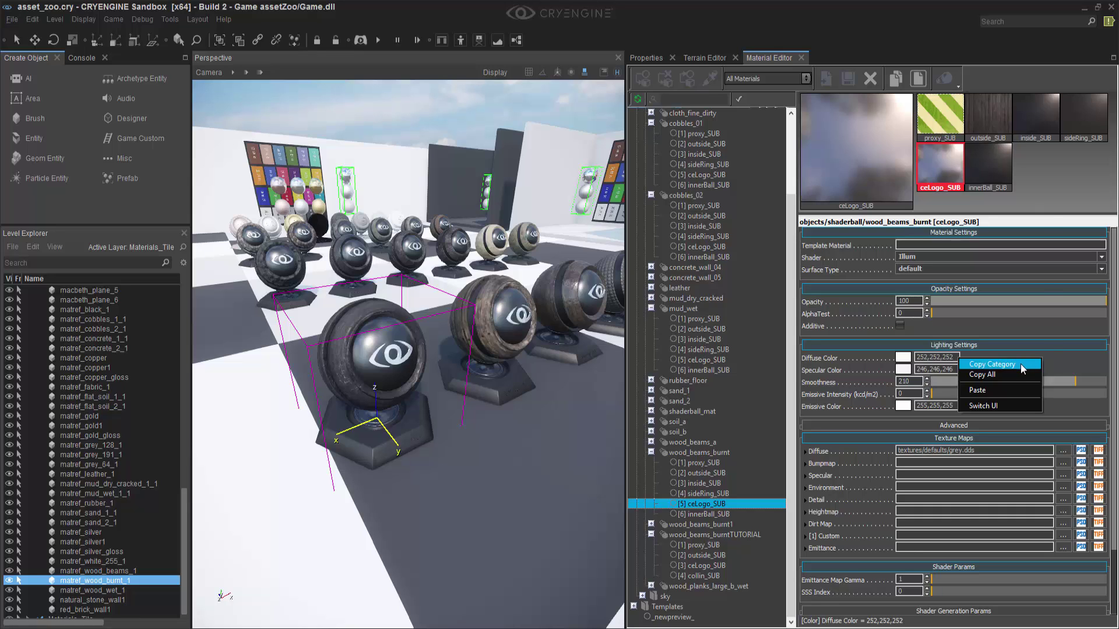
Paste wood_beams_burnt ceLogo_SUB's lighting settings onto the TUTORIAL ceLogo_SUB.
click(1020, 364)
click(709, 564)
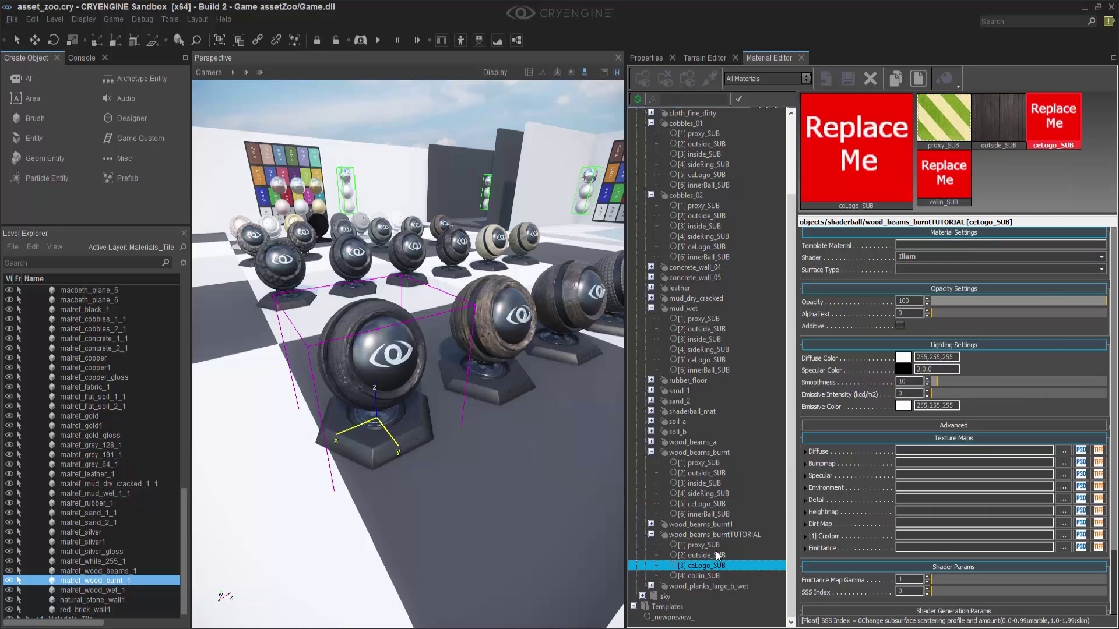
right_click(1040, 361)
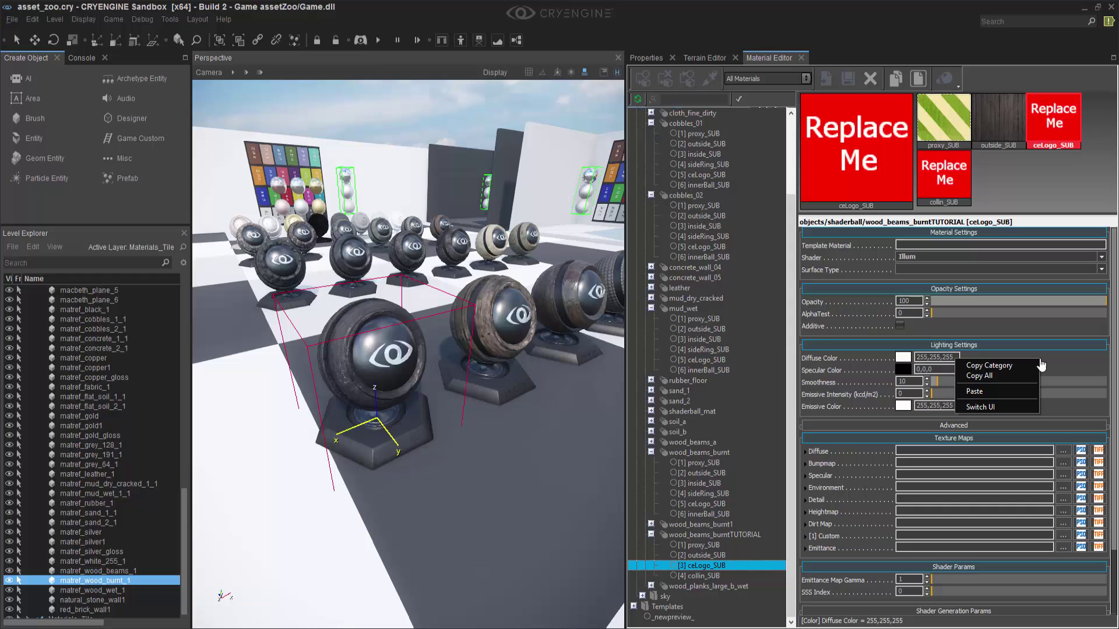
click(988, 391)
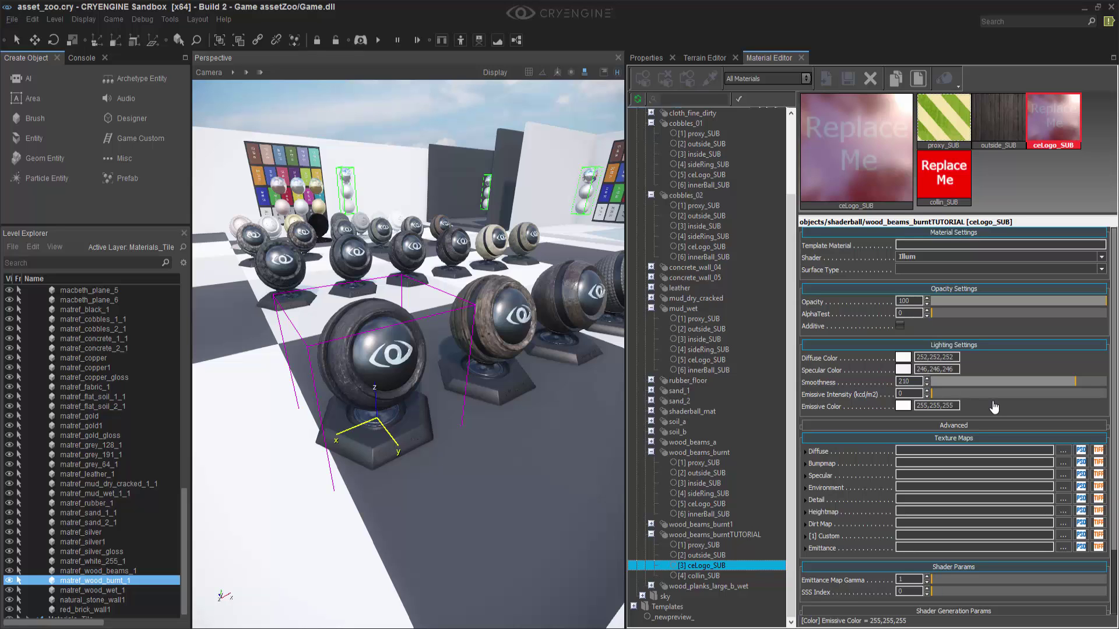
Copy innerBall_SUB's lighting (diffuse 36,36,36, specular 72,72,72, grey.dds) onto collin_SUB.
click(710, 577)
click(713, 513)
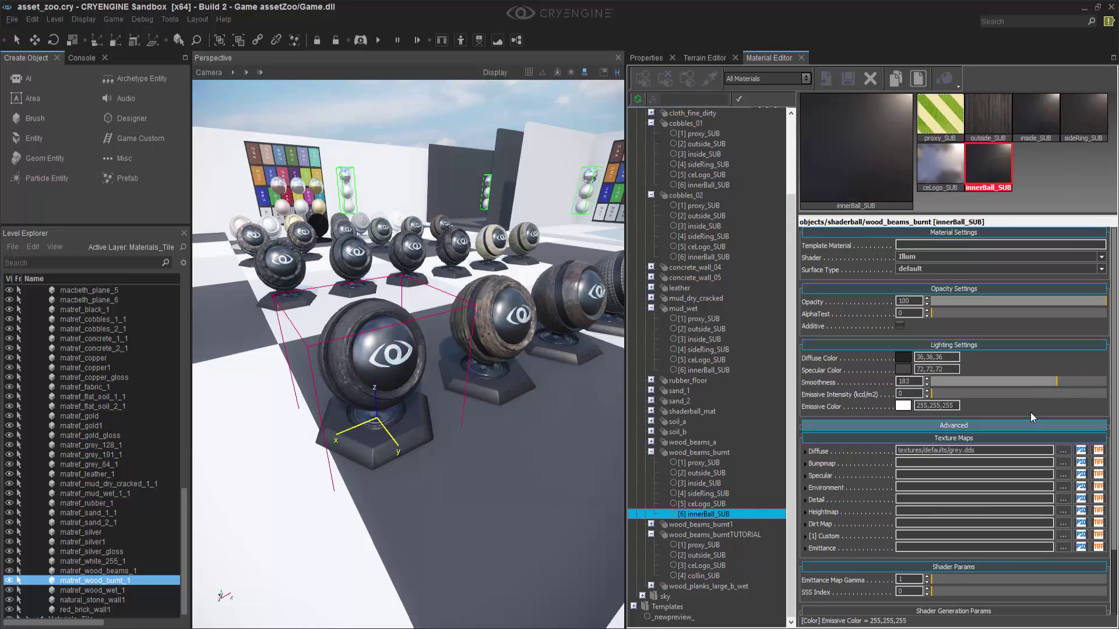
right_click(1035, 364)
click(1052, 369)
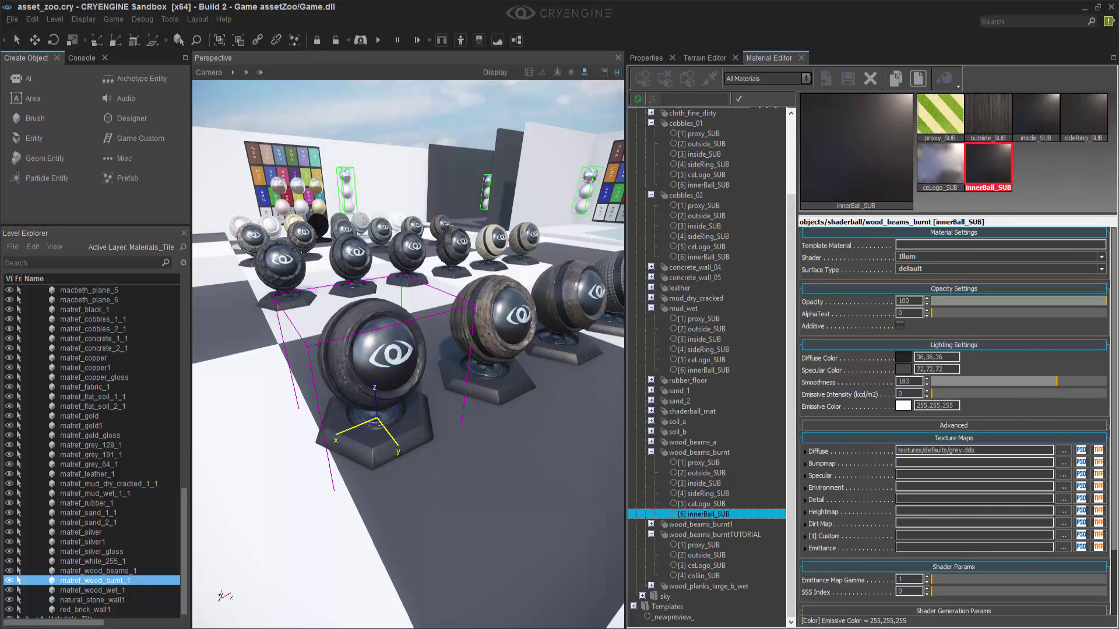
click(701, 576)
right_click(982, 361)
click(1022, 395)
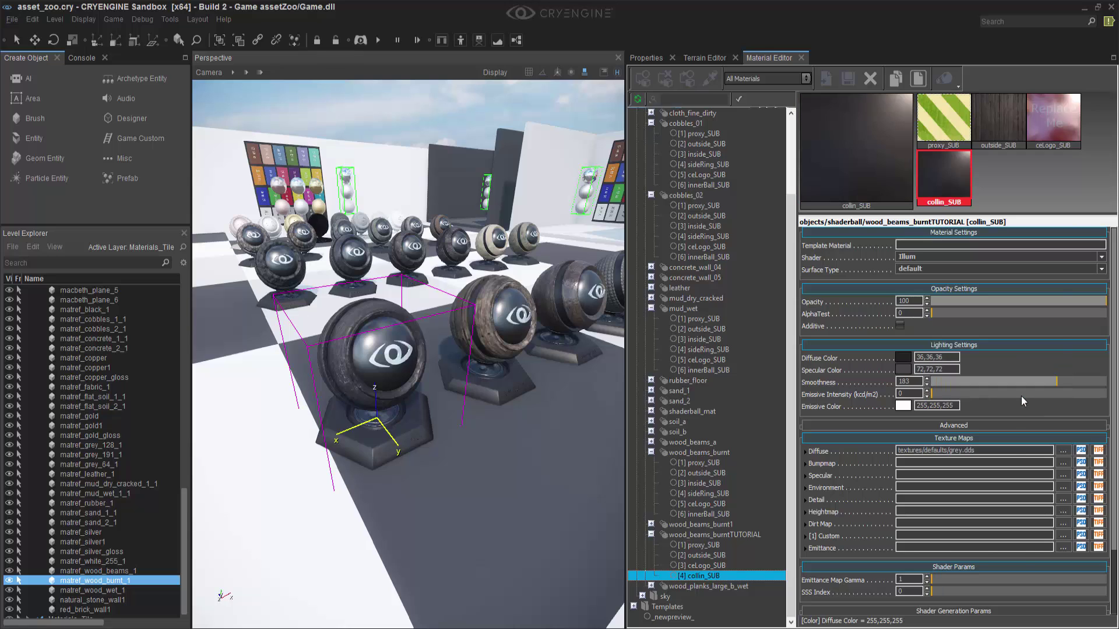
click(747, 535)
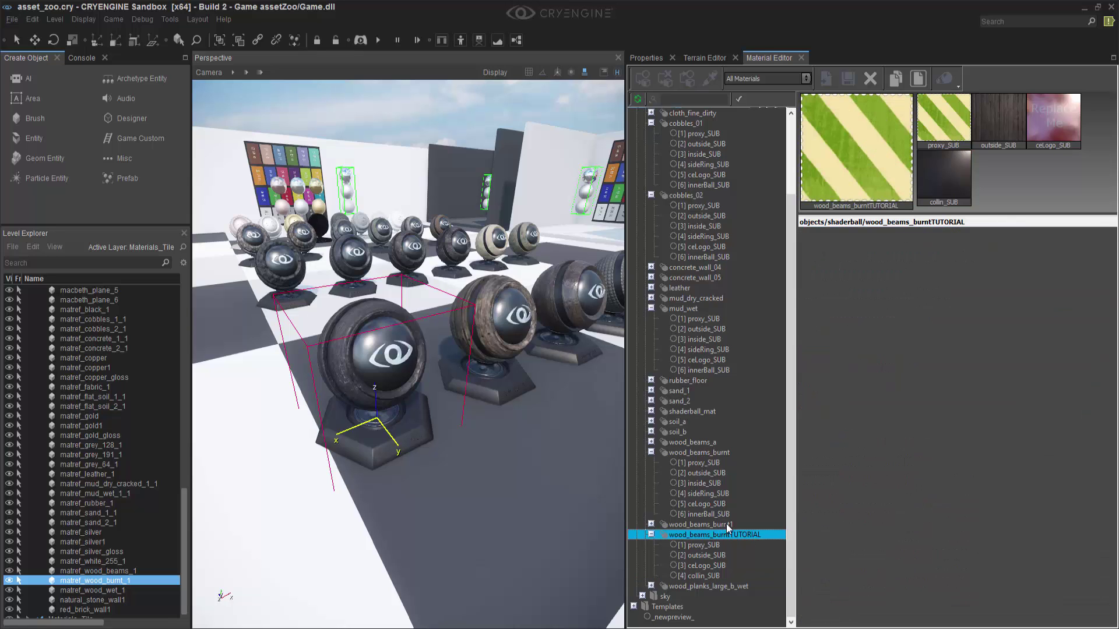
Expand soil_b and wood_beams_burnt1, then inspect wood_beams_burnt1's outside, ceLogo and inside_SUB sub-materials.
double_click(652, 431)
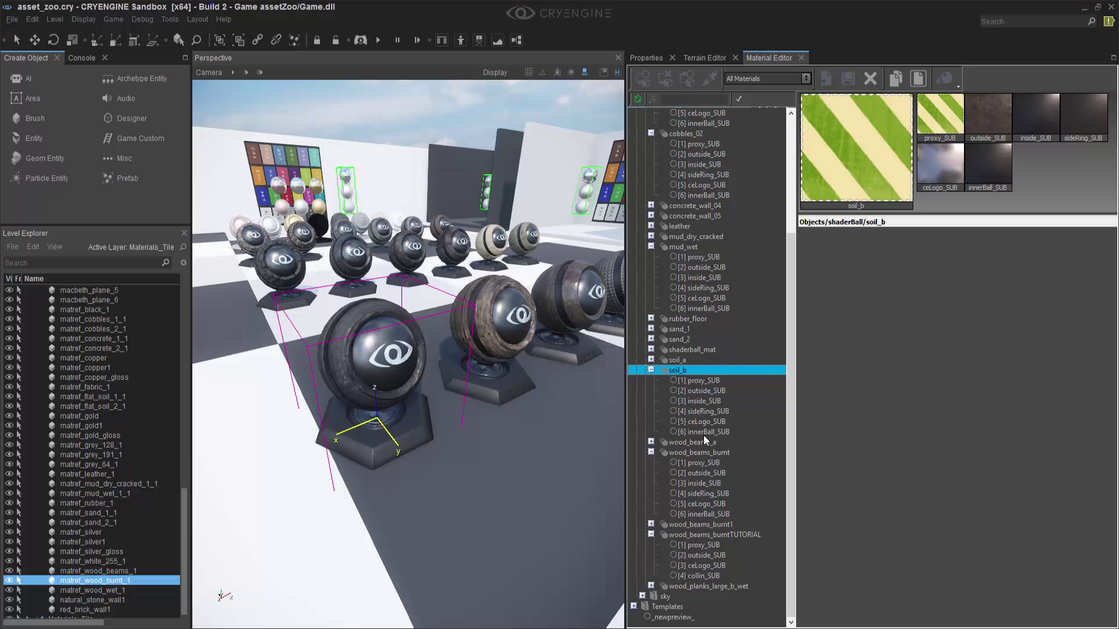
double_click(656, 526)
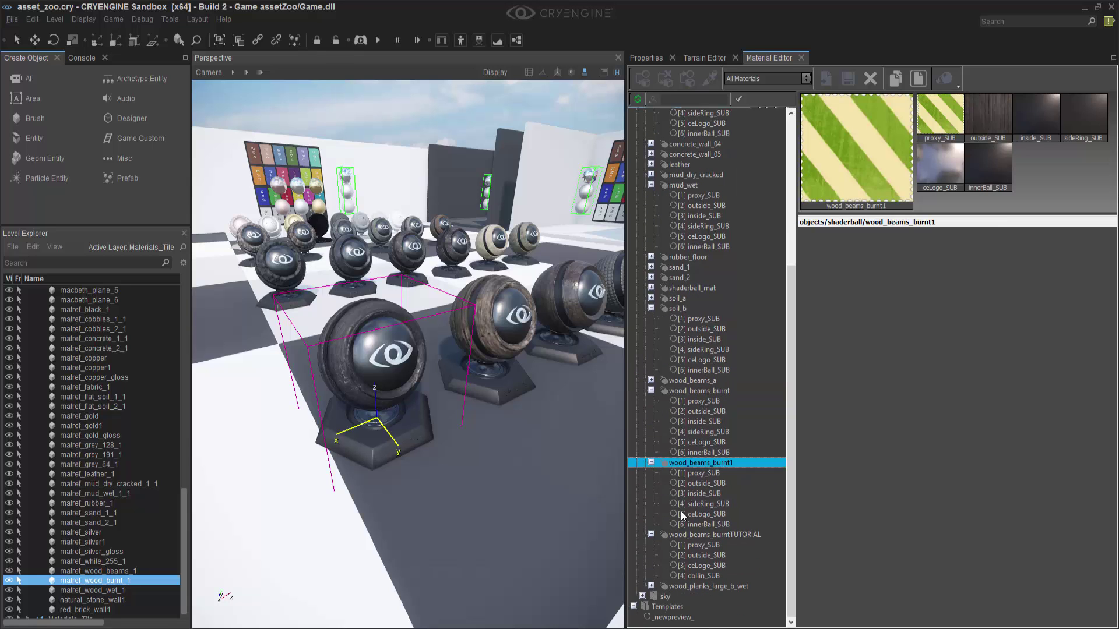
click(701, 484)
click(707, 515)
click(704, 494)
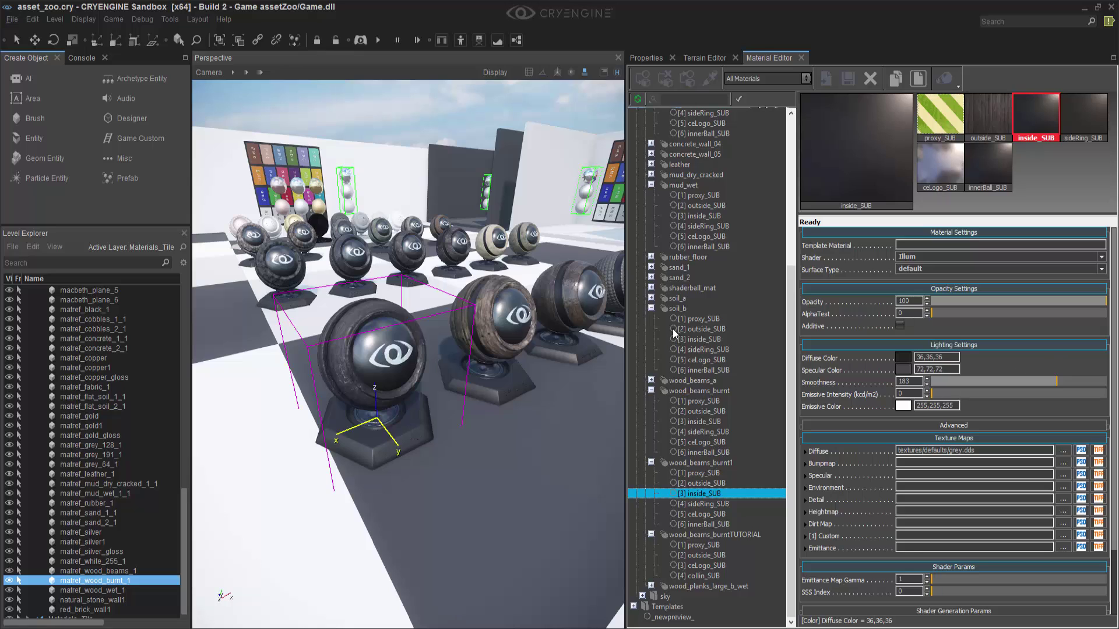
Copy soil_b and paste it into wood_beams_burnt1, dismissing the save prompt.
click(684, 309)
right_click(685, 313)
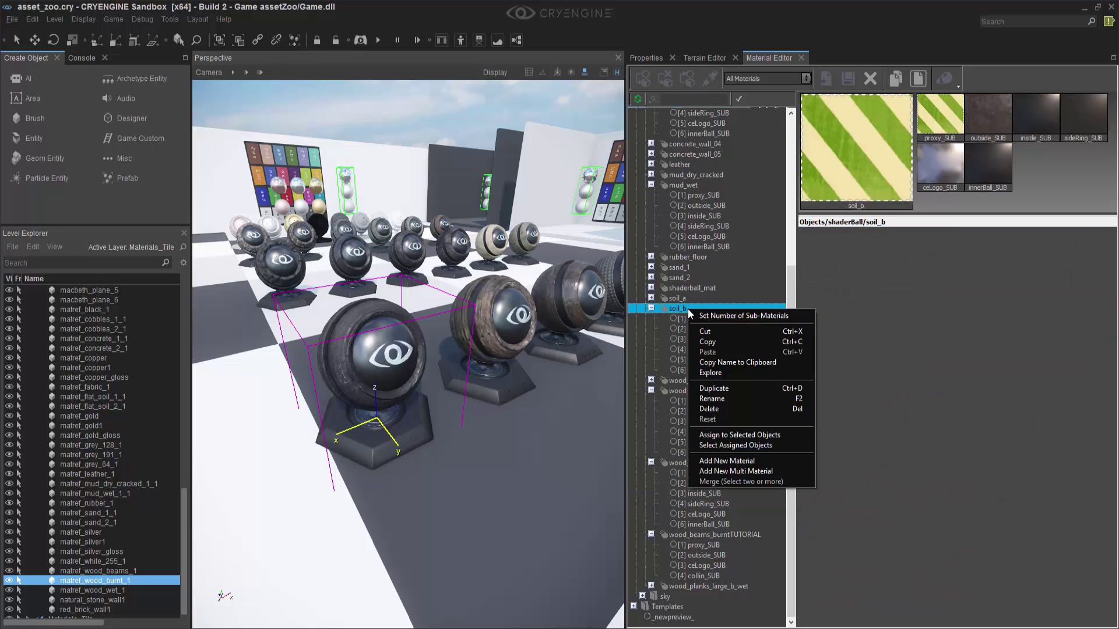
click(715, 344)
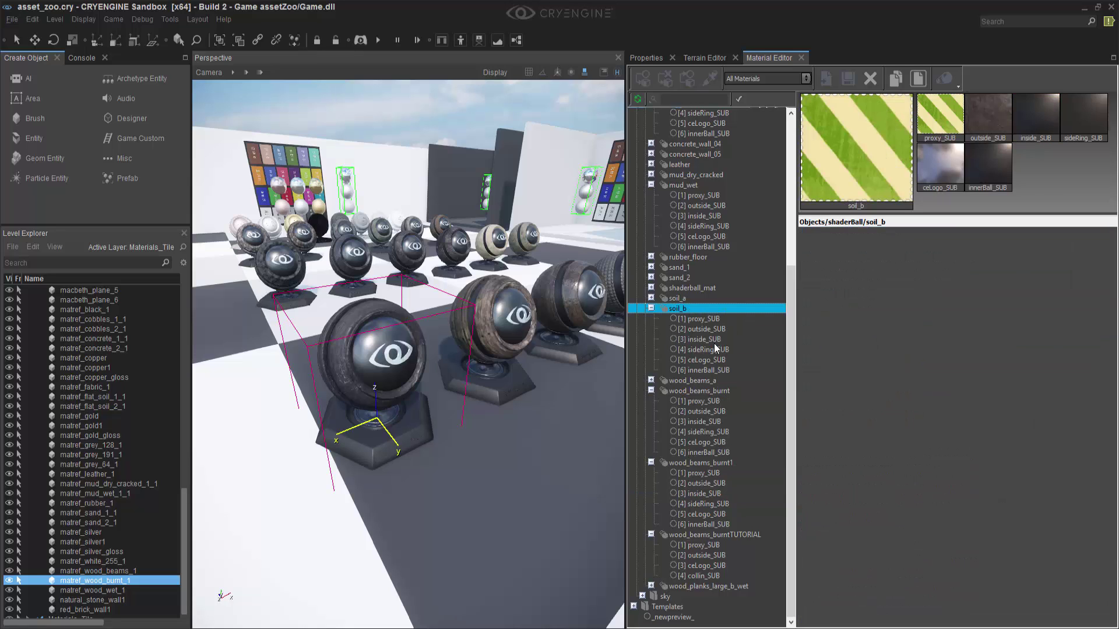
click(720, 465)
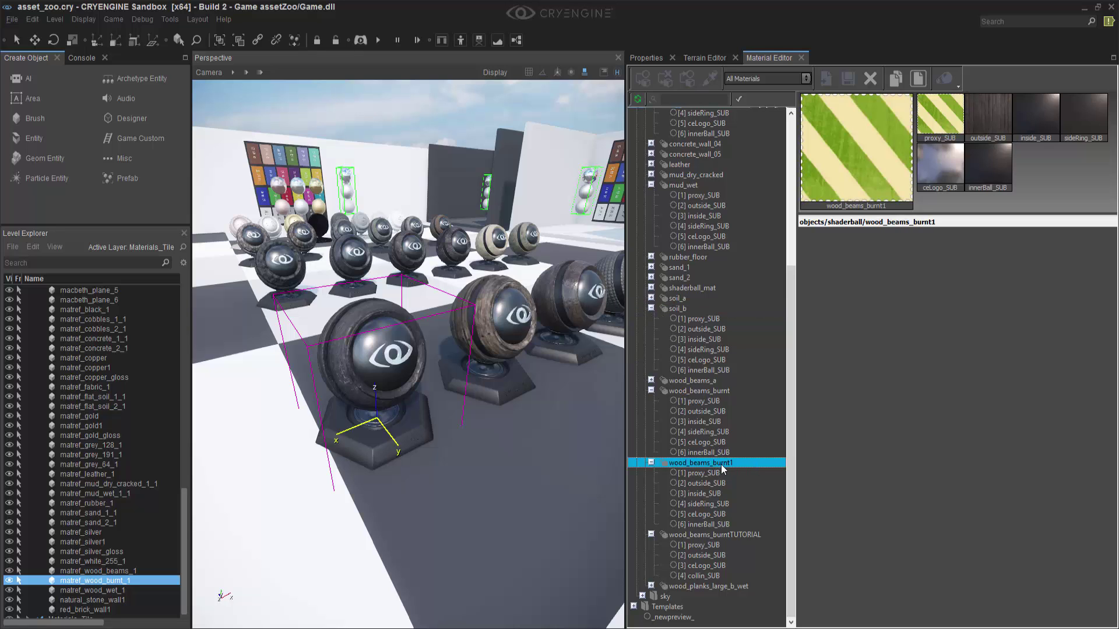
right_click(722, 466)
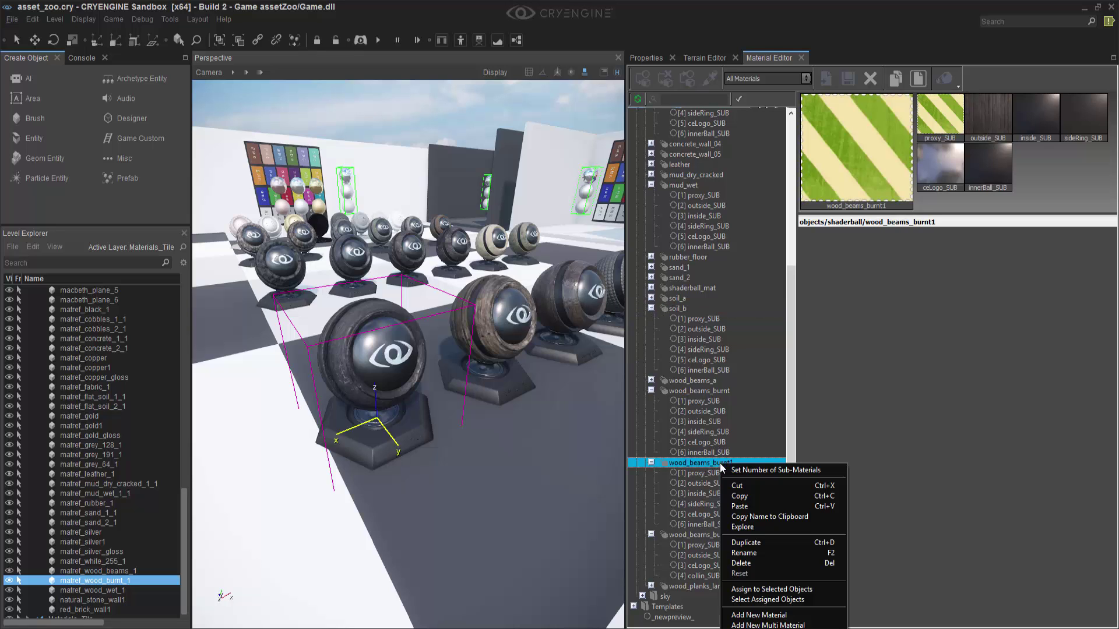
click(742, 505)
click(784, 479)
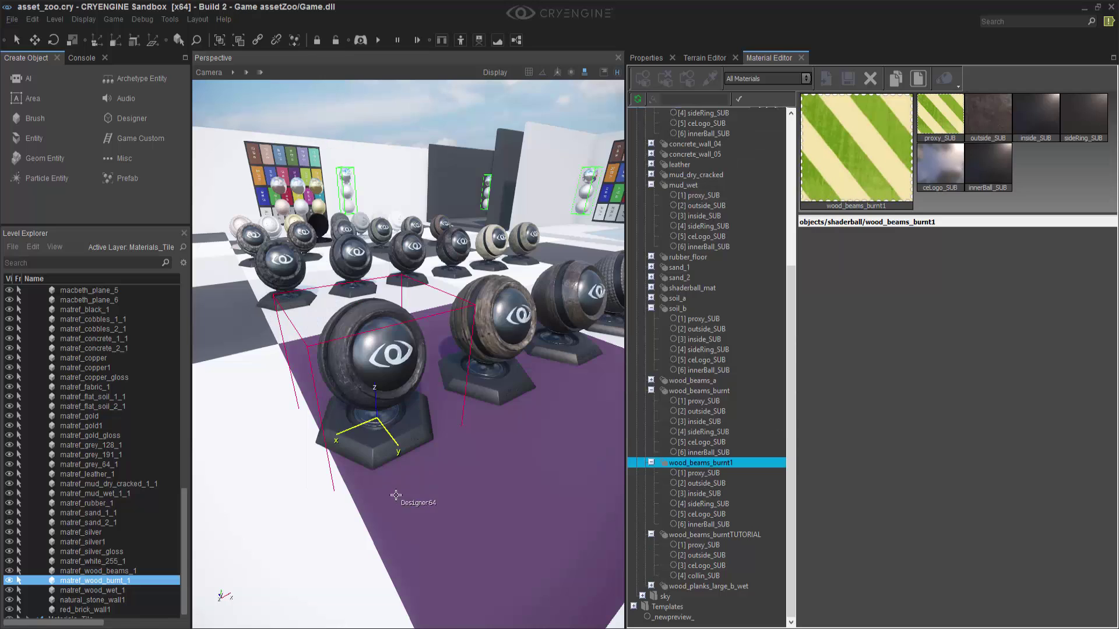
Review wood_beams_burnt1's pasted sub-materials, with outside_SUB now using mud_k textures.
click(711, 483)
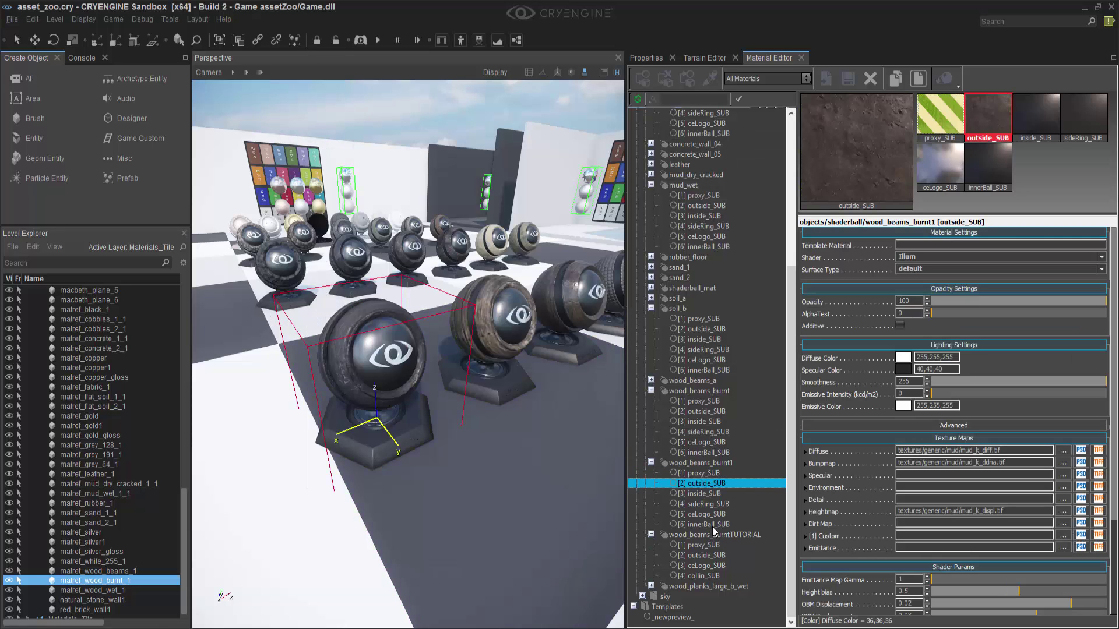
click(711, 524)
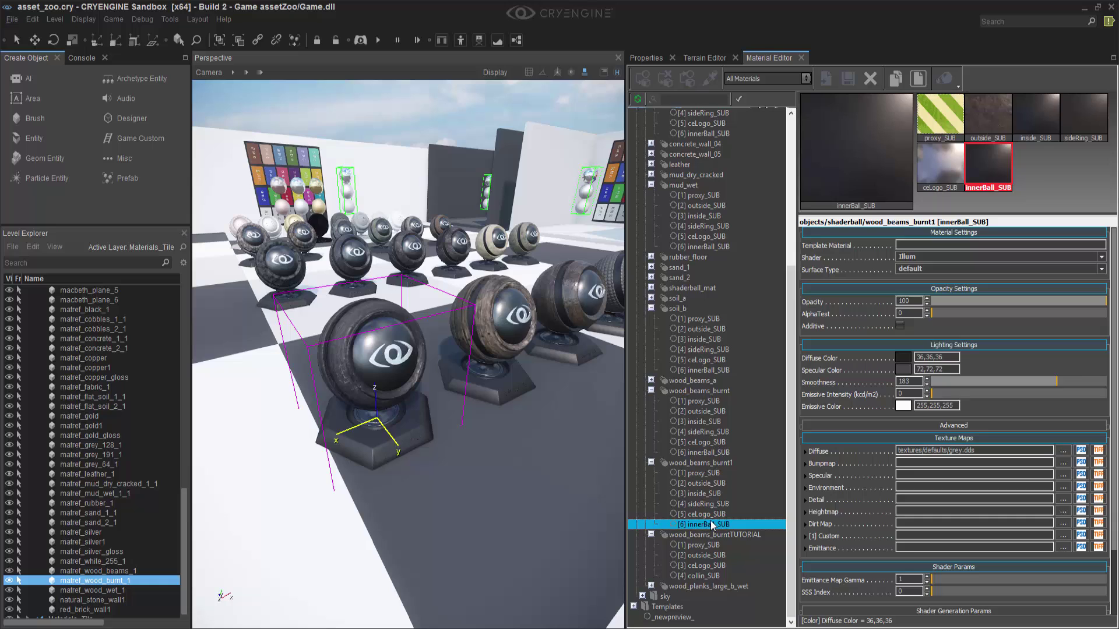
click(711, 514)
click(711, 493)
click(713, 473)
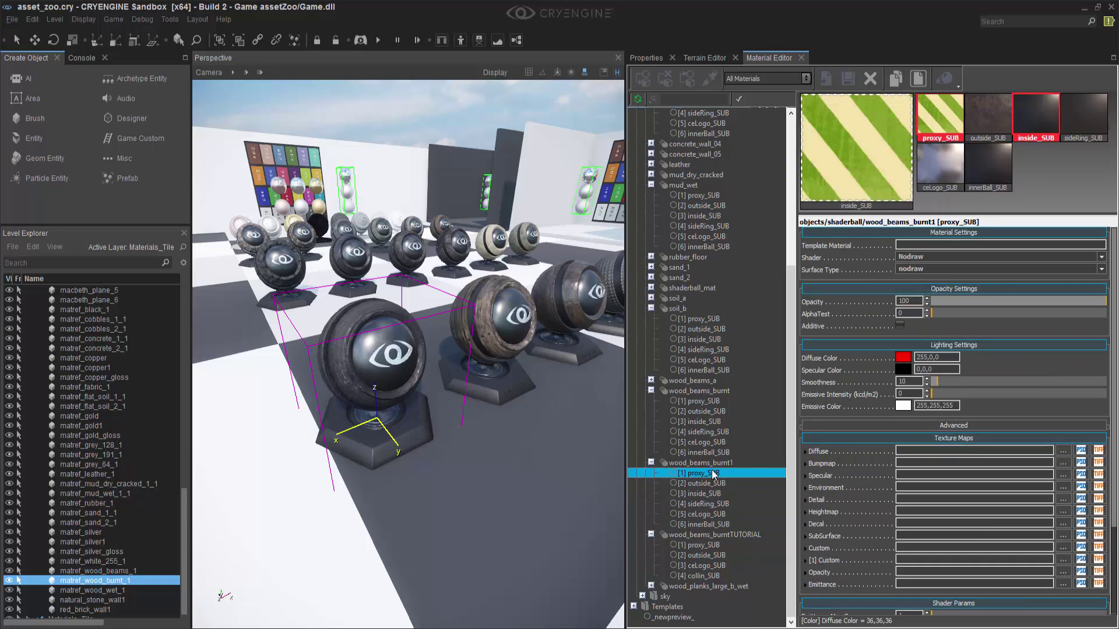
click(717, 463)
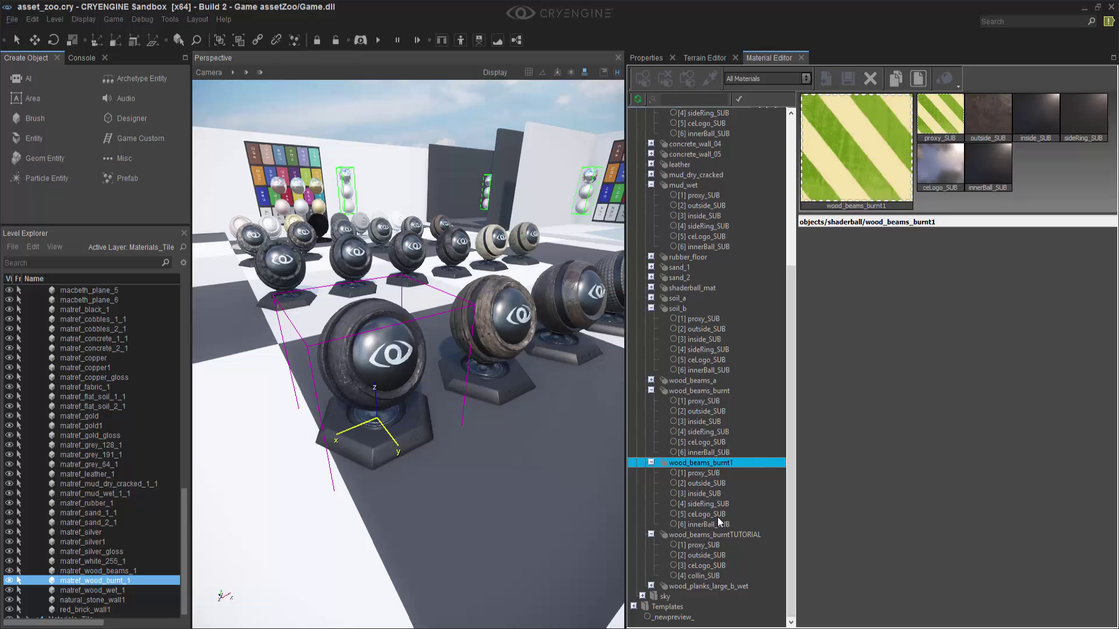
Collapse the sub-material lists of wood_beams_burnt1, wood_beams_burnt, wood_beams_burntTUTORIAL, soil_b, mud_wet and both cobbles materials.
click(651, 463)
click(651, 452)
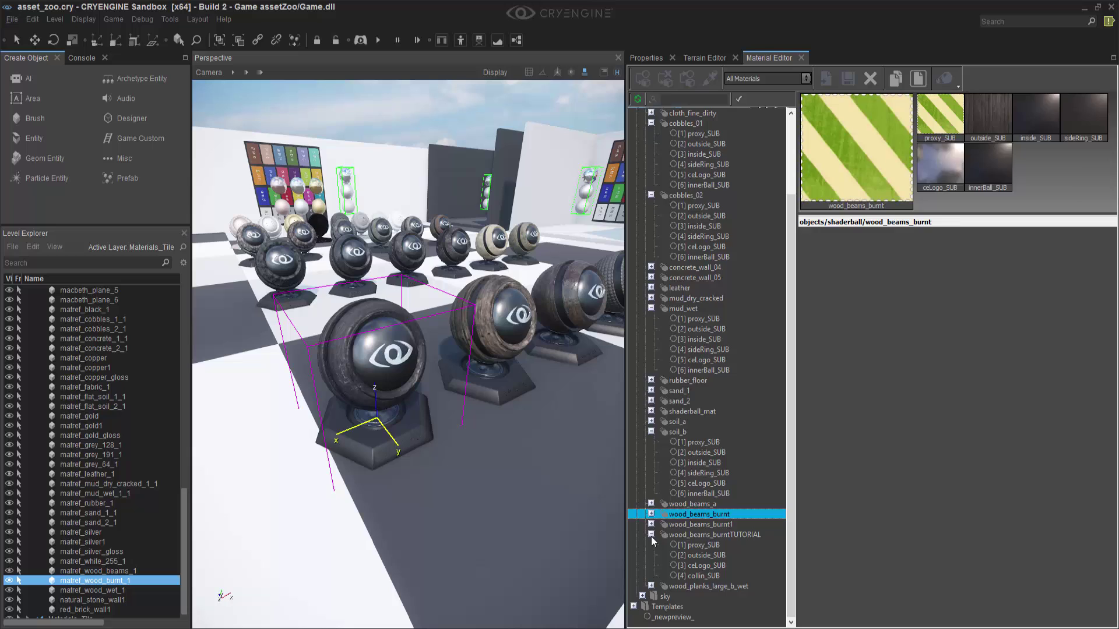
click(651, 535)
click(650, 473)
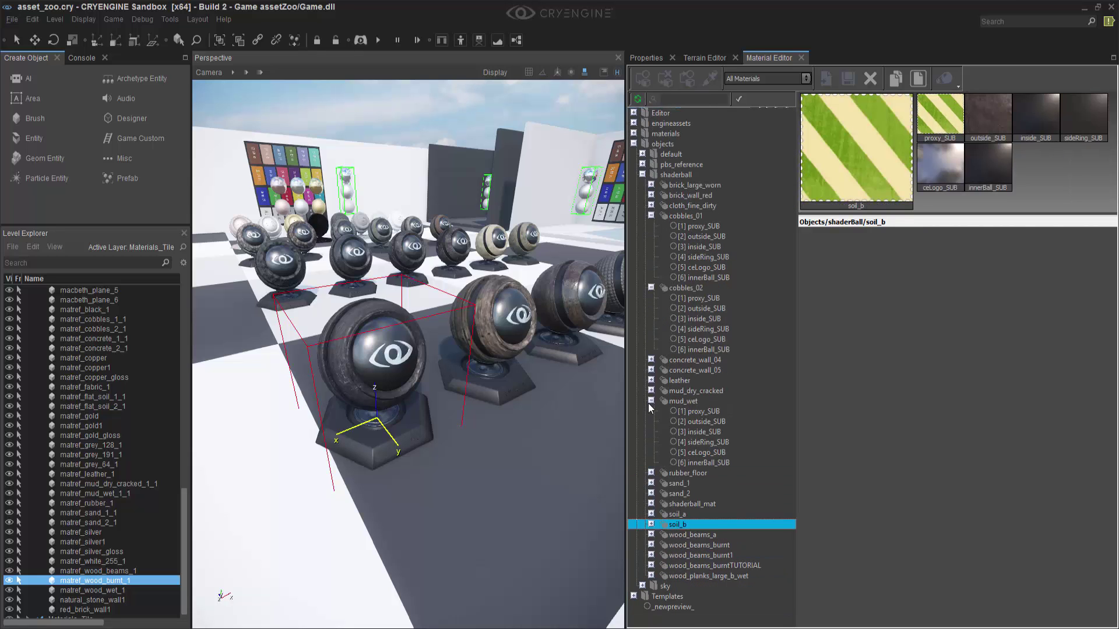
click(651, 401)
click(651, 288)
click(651, 216)
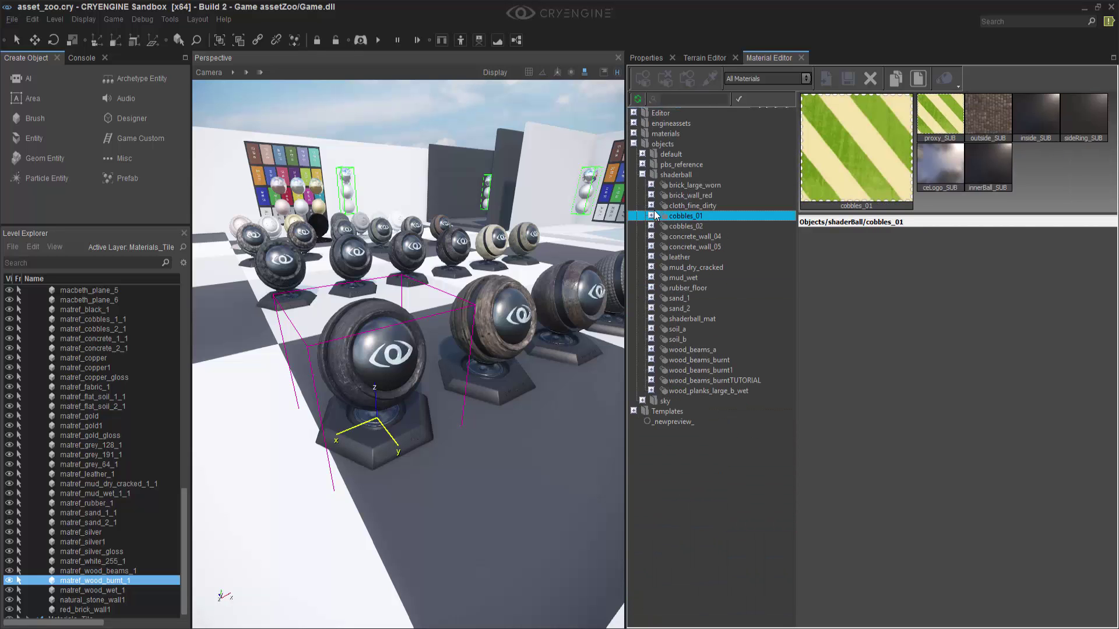
Add a new material to the shaderball folder and save it as tutorialSINGLE.
click(680, 175)
right_click(680, 178)
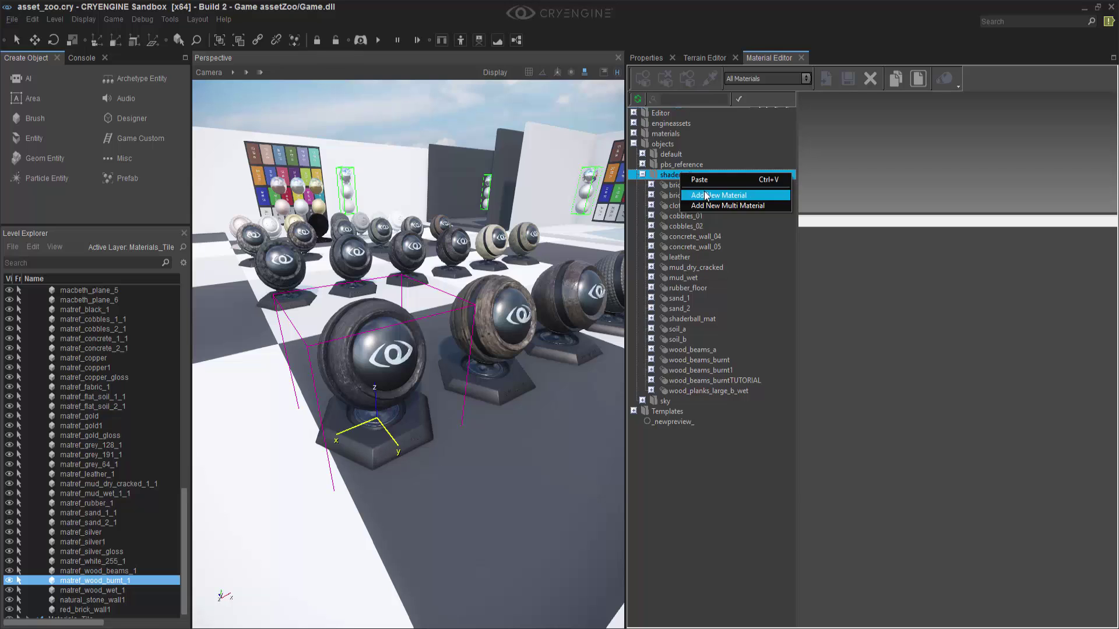
click(705, 194)
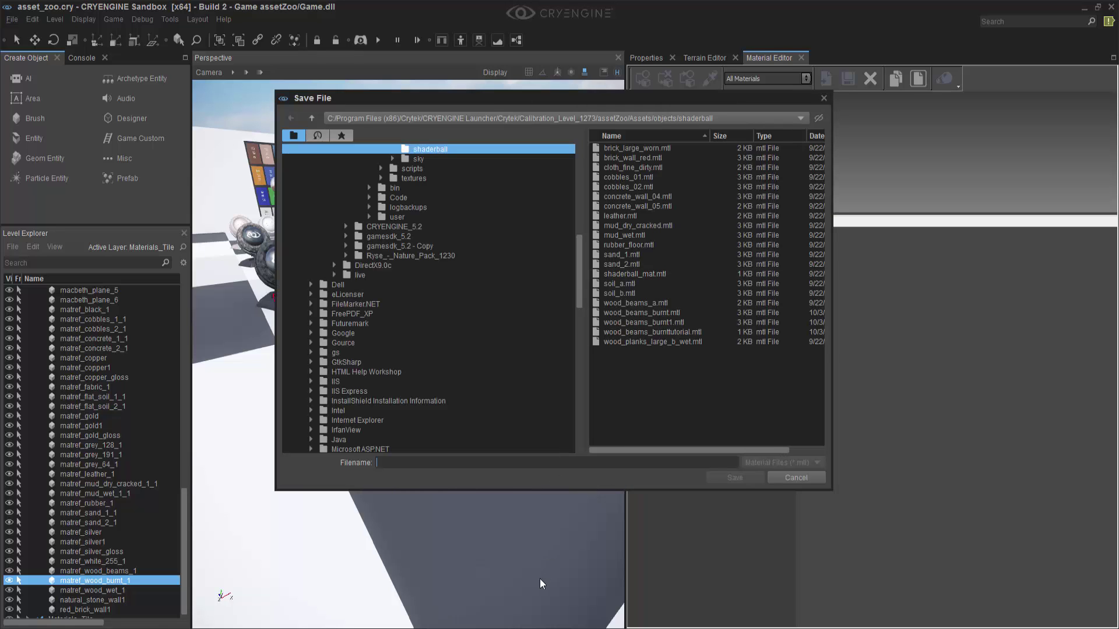
text(tutorialSl)
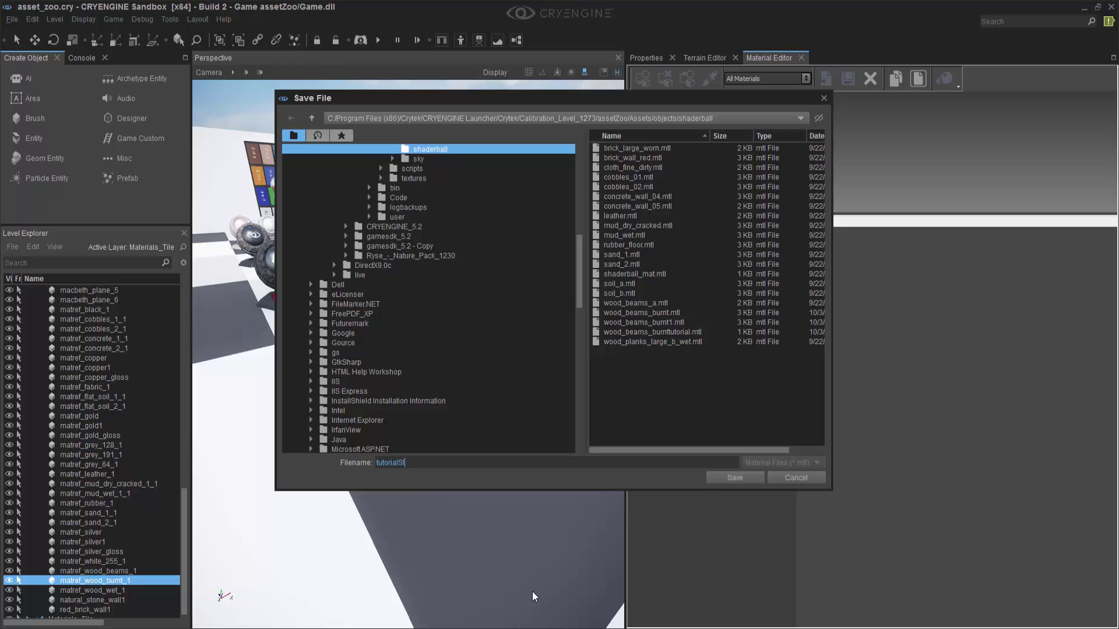
text(NGLE)
click(725, 477)
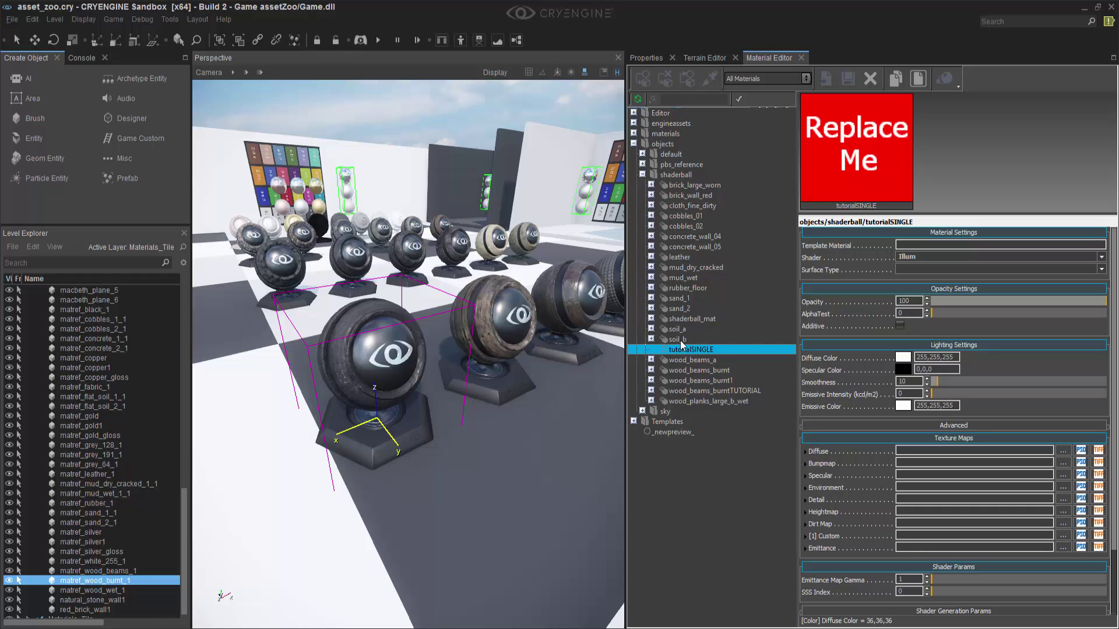
Copy all of _newpreview_'s settings and paste them onto the tutorialSINGLE material.
click(672, 431)
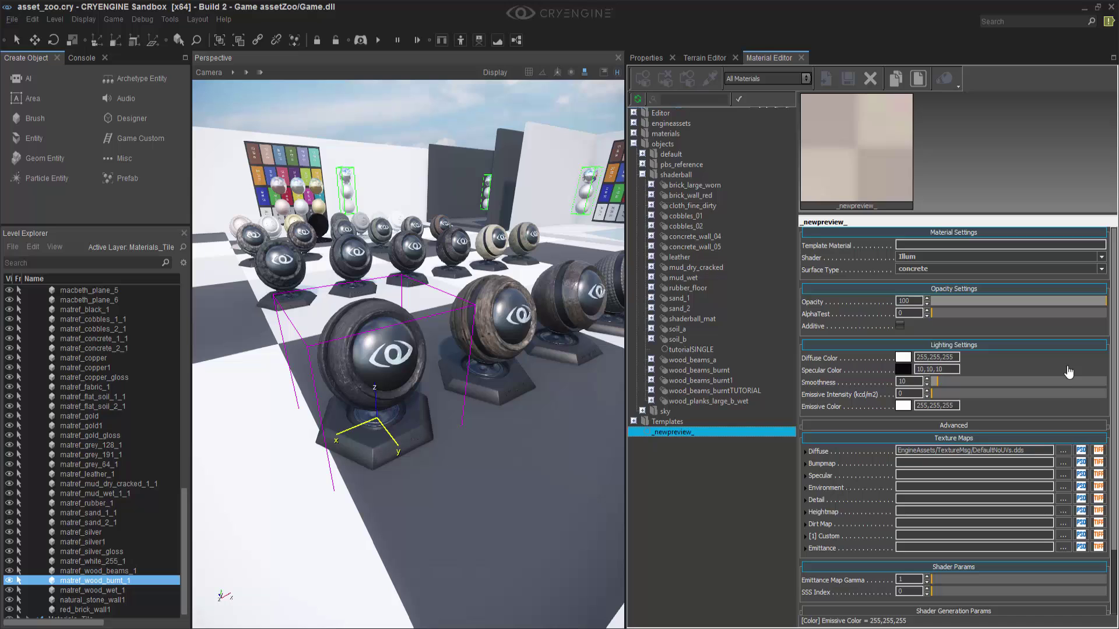
right_click(1068, 376)
click(1041, 375)
click(753, 350)
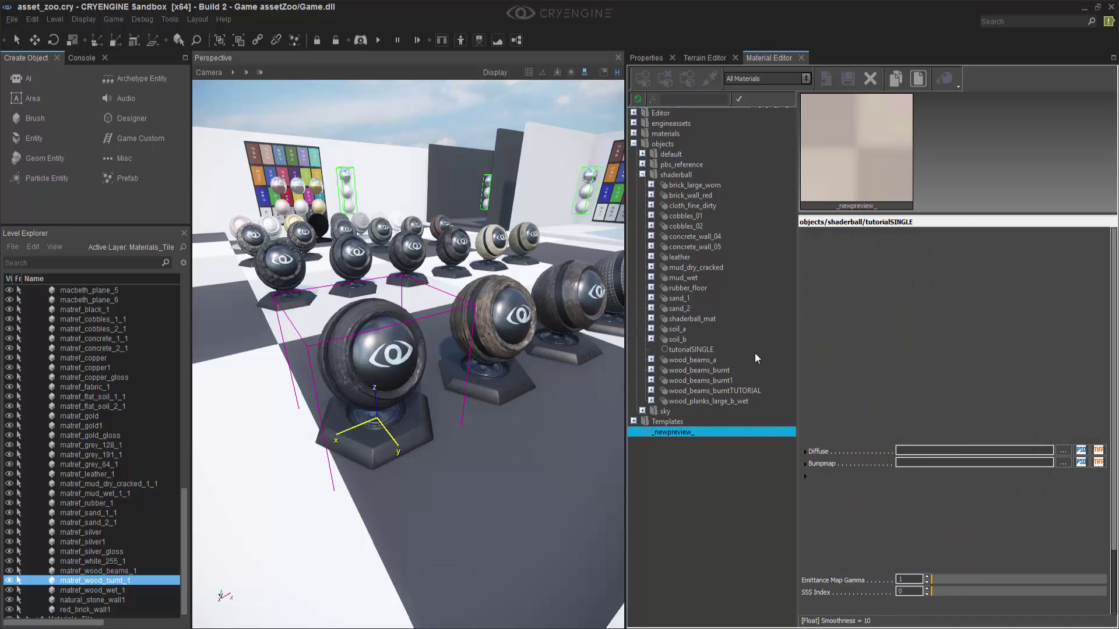
right_click(1089, 367)
click(1008, 392)
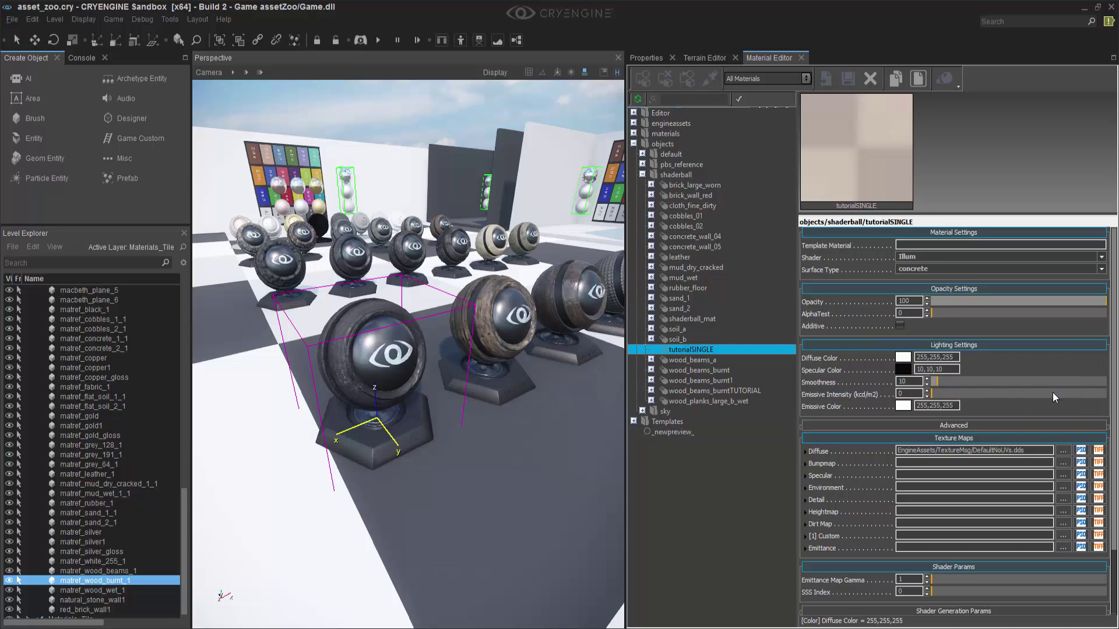
scroll(420, 524, down, 5)
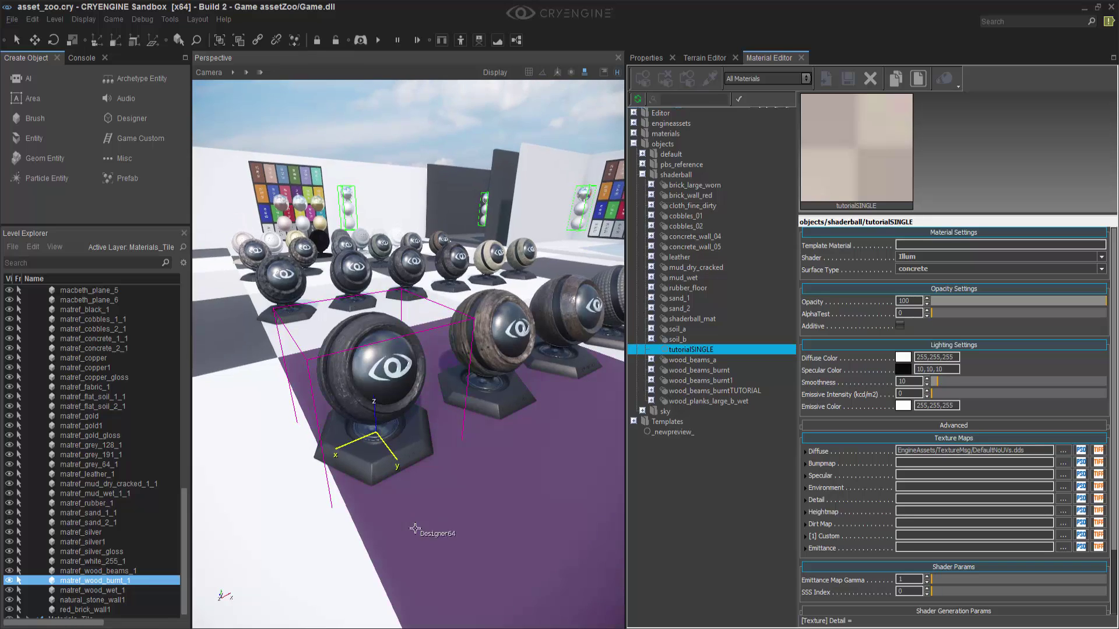
right_drag(421, 525, 414, 296)
Clear the selected shader ball object in the Perspective viewport with Escape.
key(Escape)
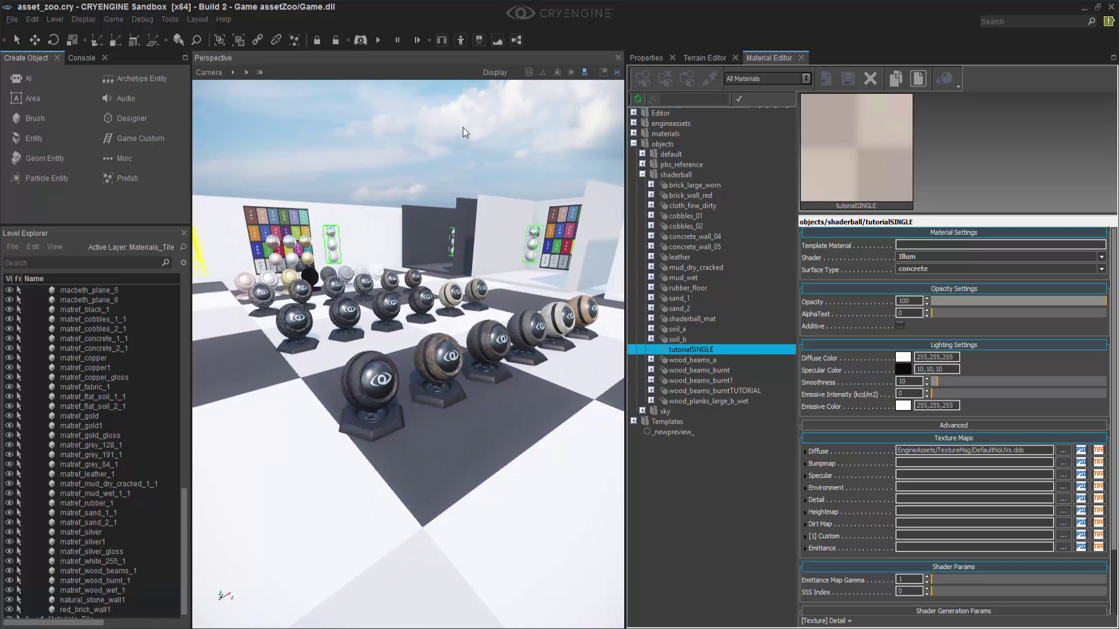